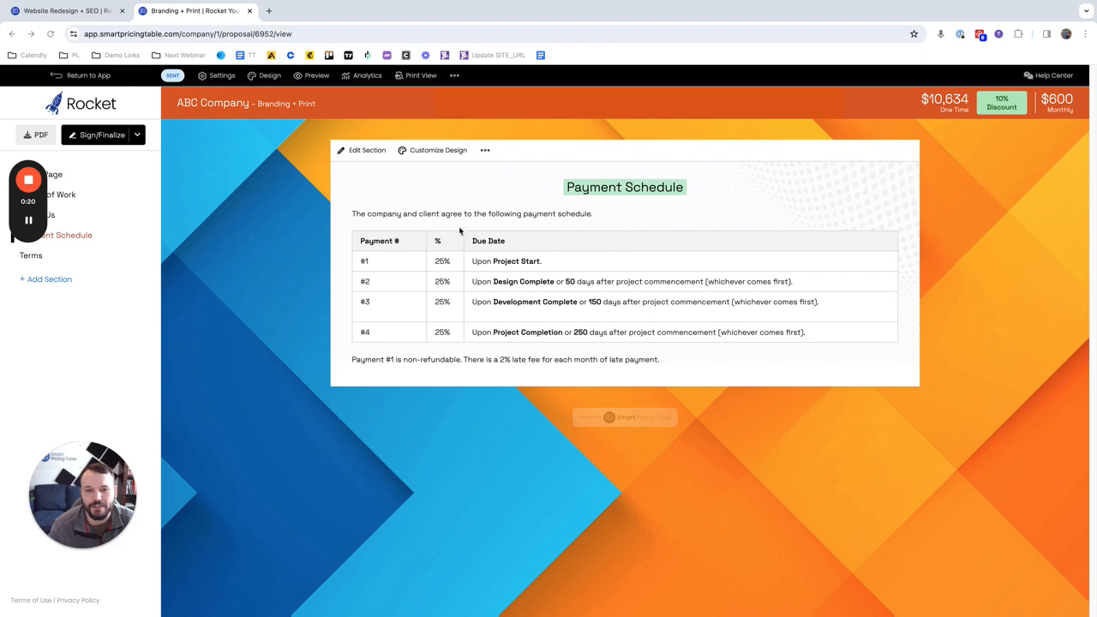
Step: Review the Branding + Print proposal's Payment Schedule content in the section editor, and its Scope of Work down to the totals
click(368, 150)
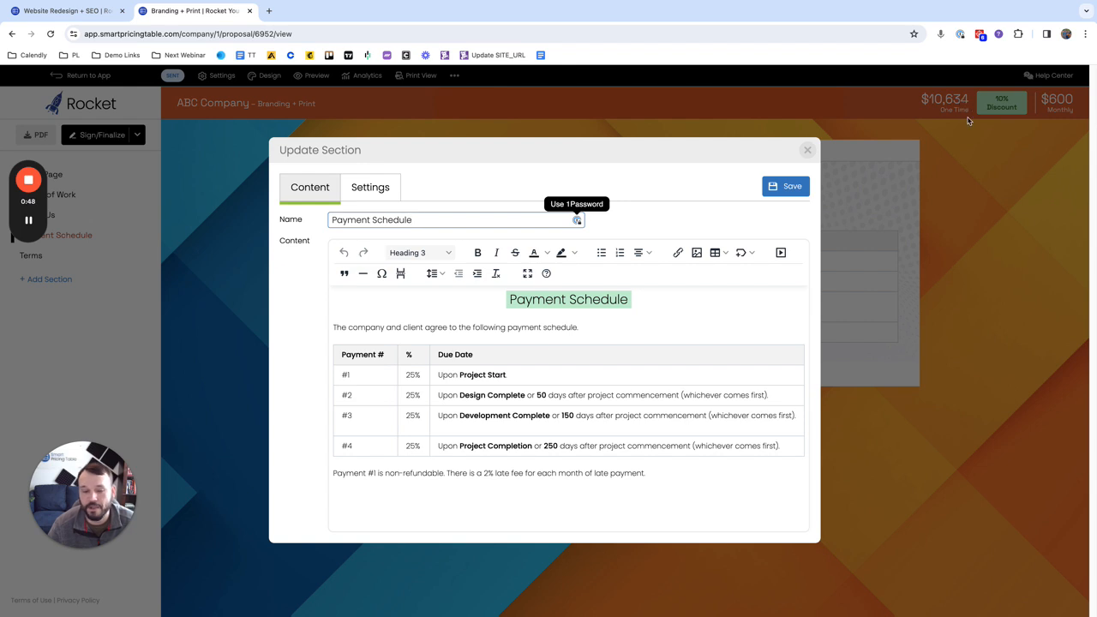
click(810, 150)
click(65, 196)
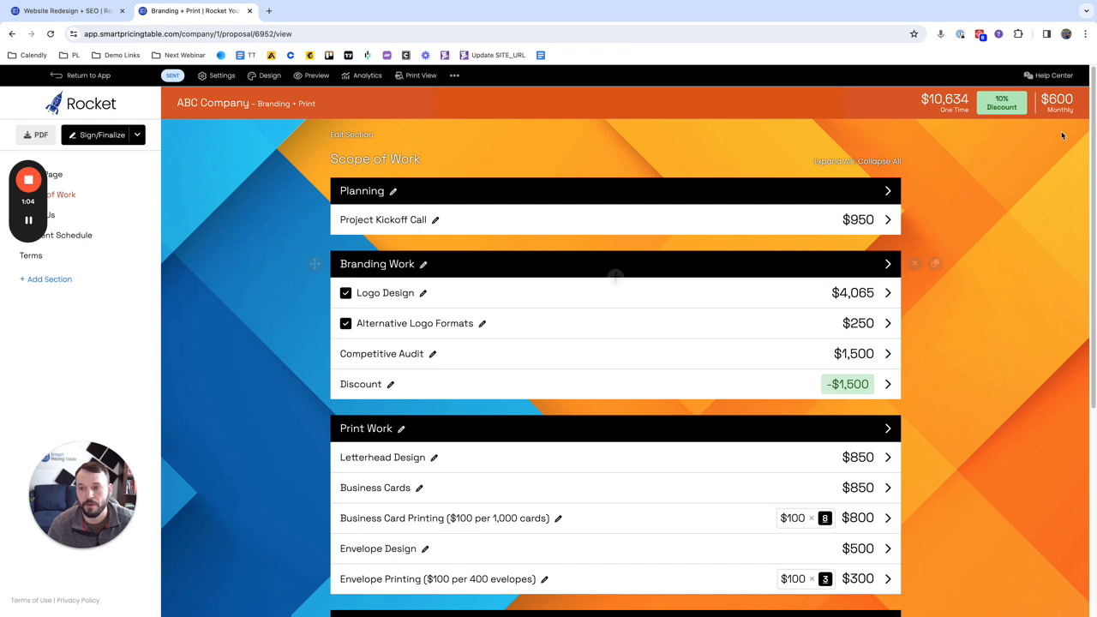
scroll(992, 344, down, 4)
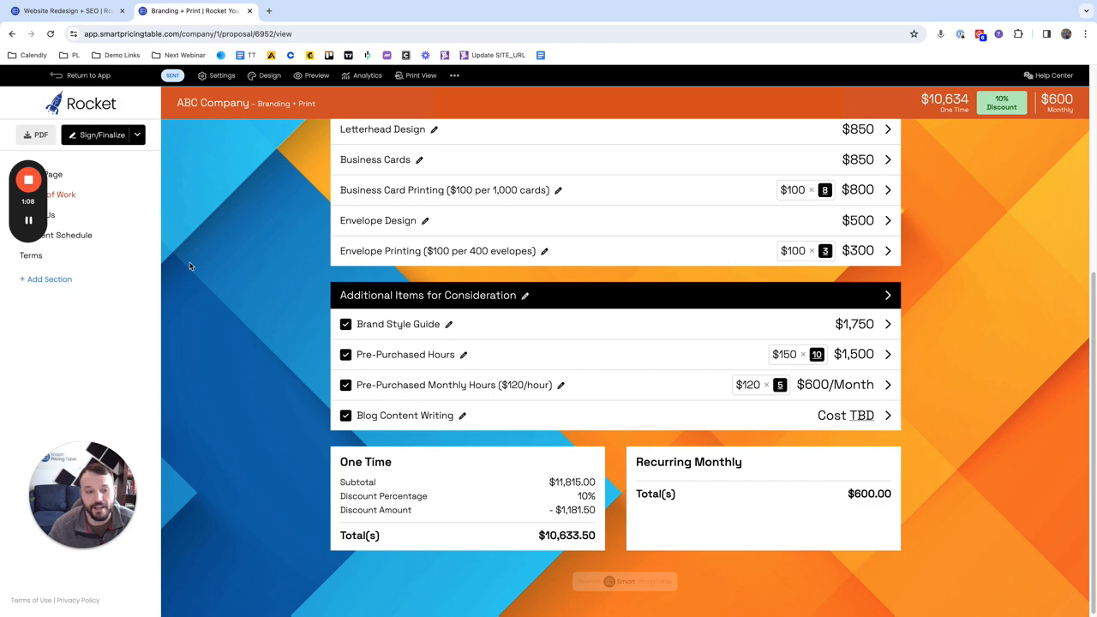
Step: Switch to the Website Redesign + SEO proposal and compare its Payment Schedule amounts with its Scope of Work
click(94, 13)
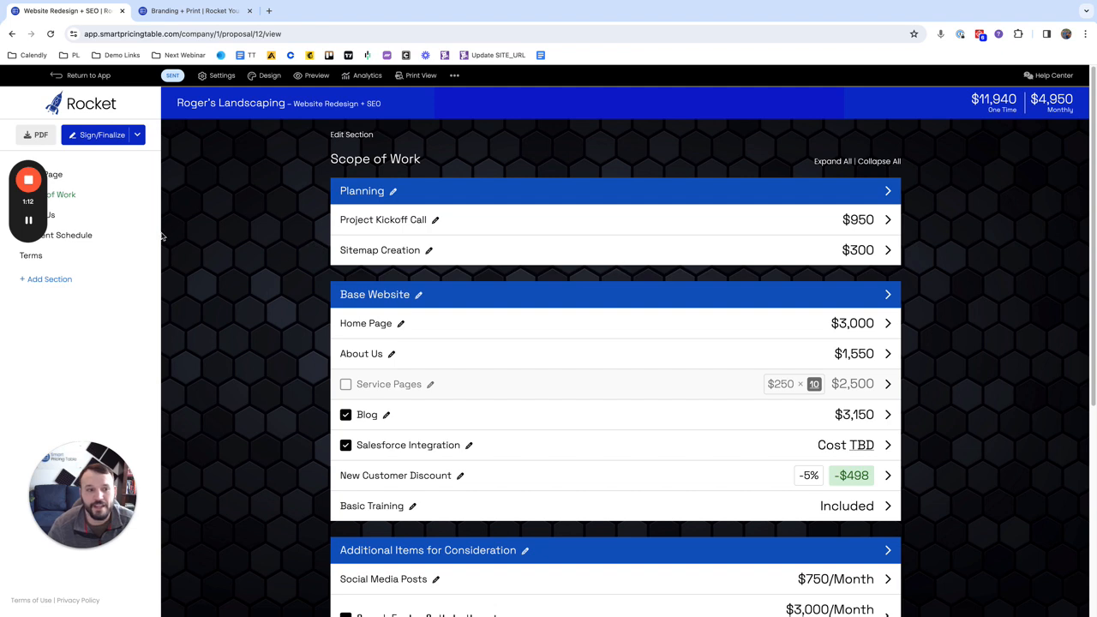
drag(28, 168, 132, 309)
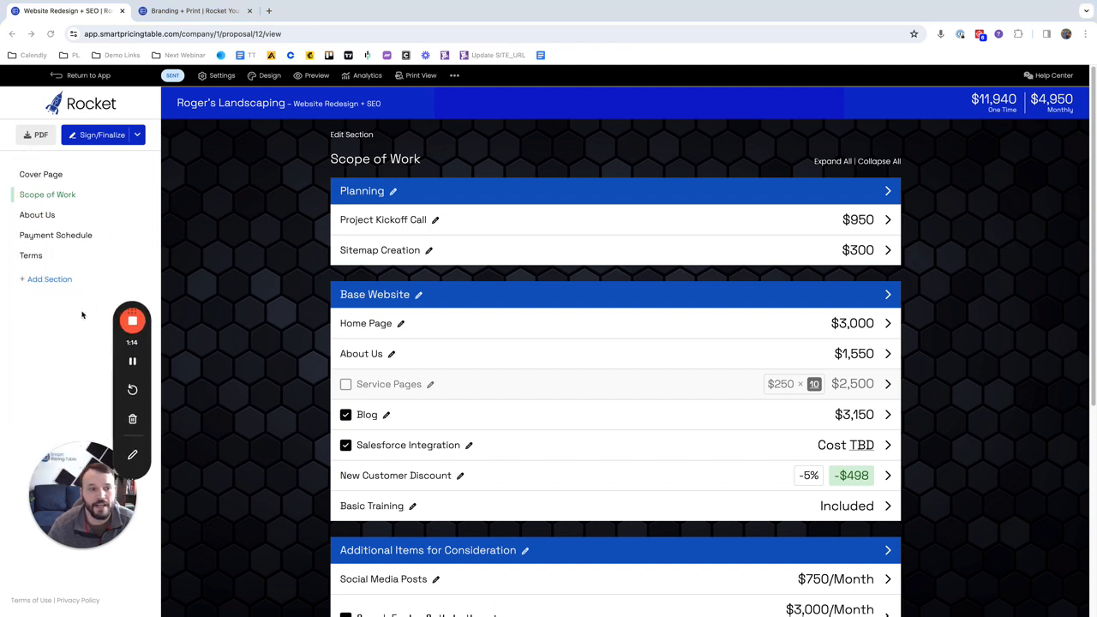
click(69, 238)
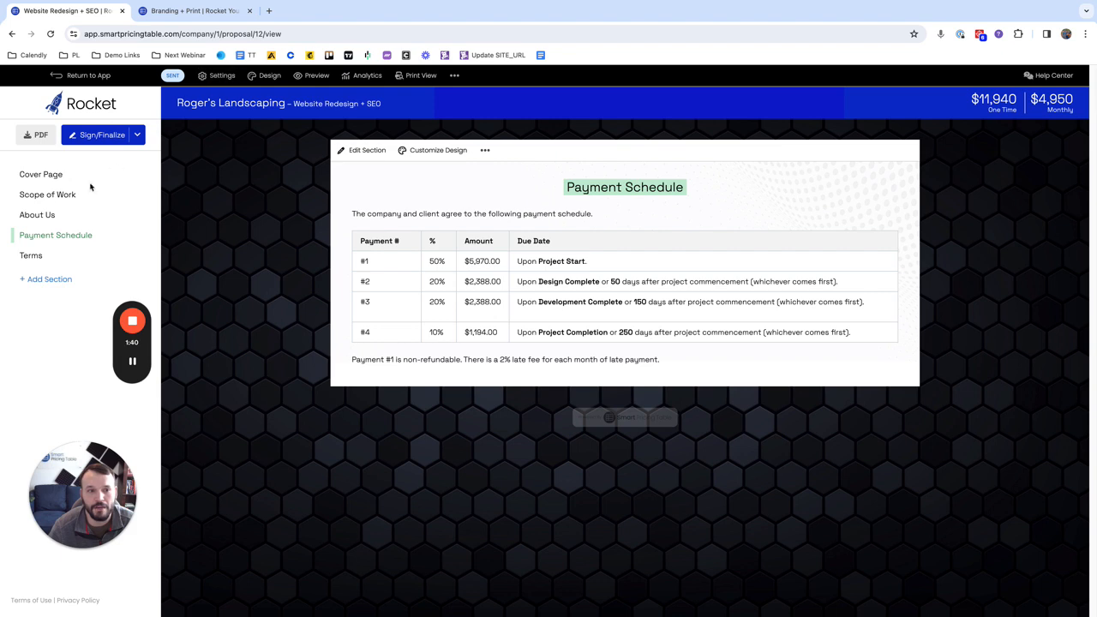
click(57, 195)
scroll(612, 323, down, 2)
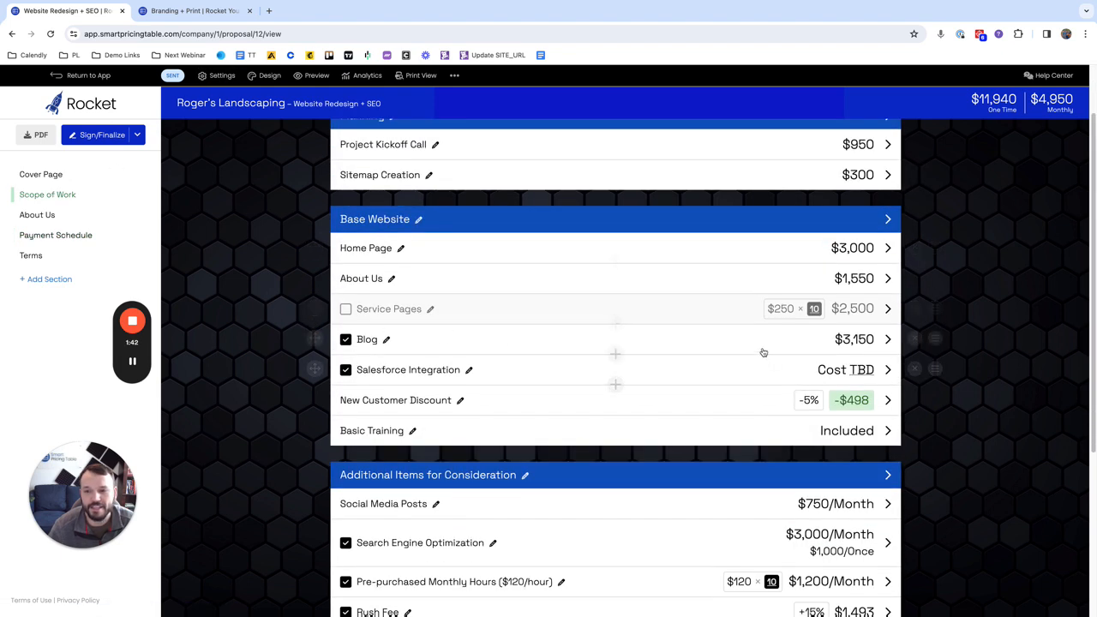
click(48, 237)
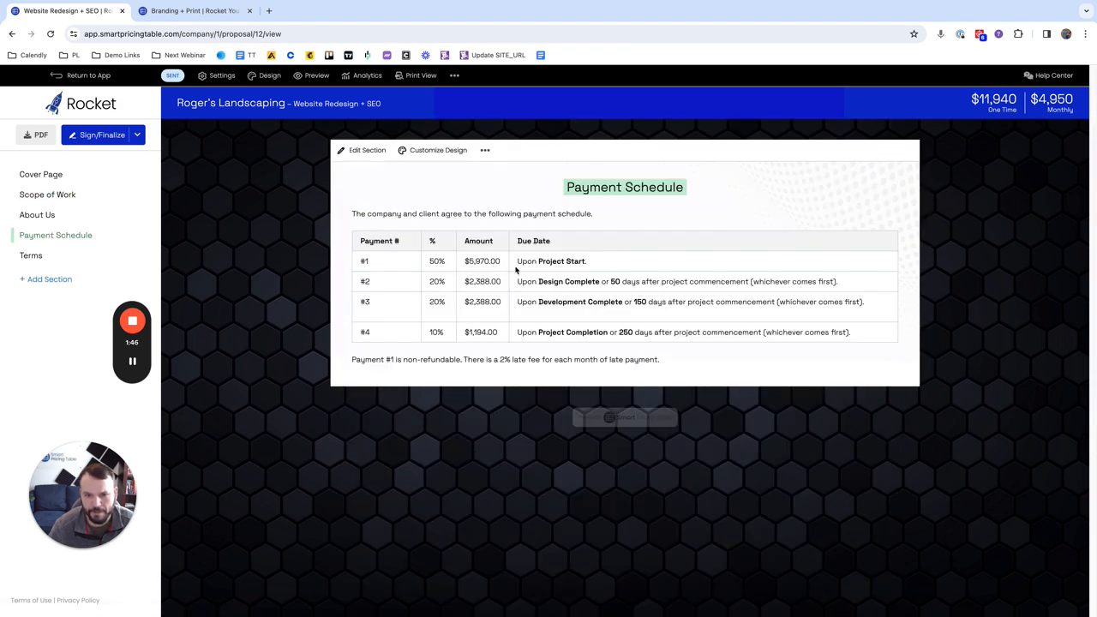
Step: Deselect the optional Blog item in the Scope of Work and check the Payment Schedule amounts
click(41, 199)
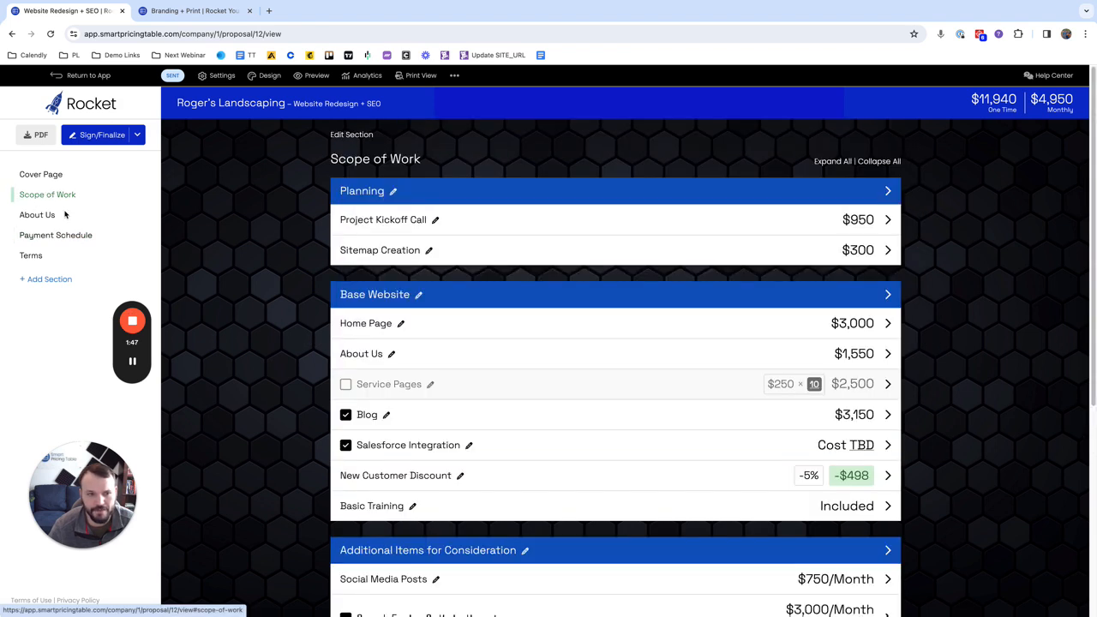
click(345, 415)
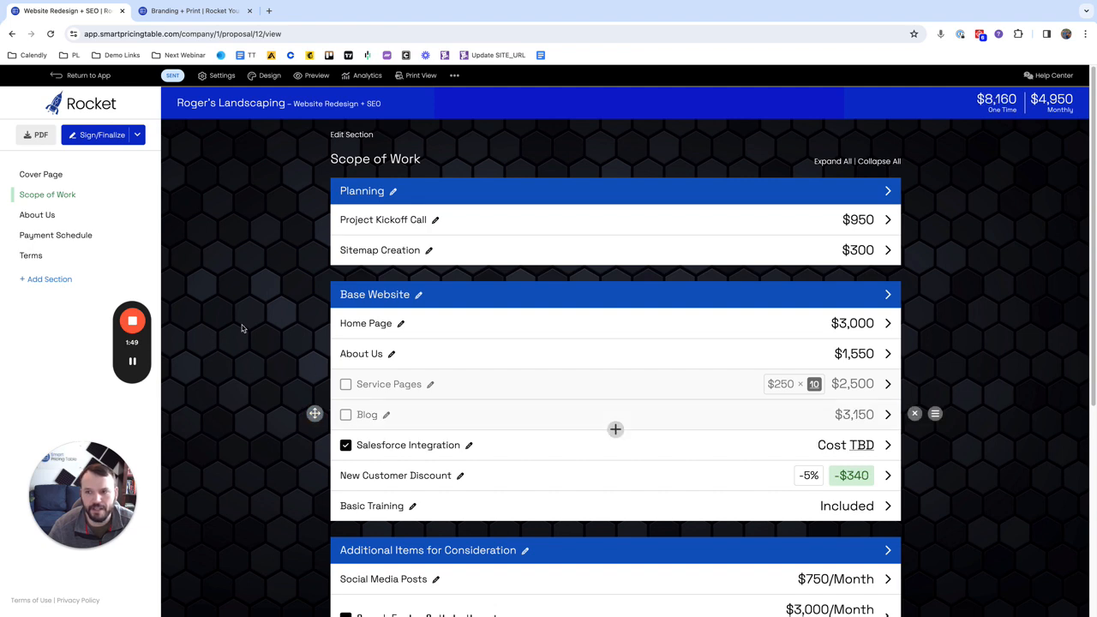
click(55, 235)
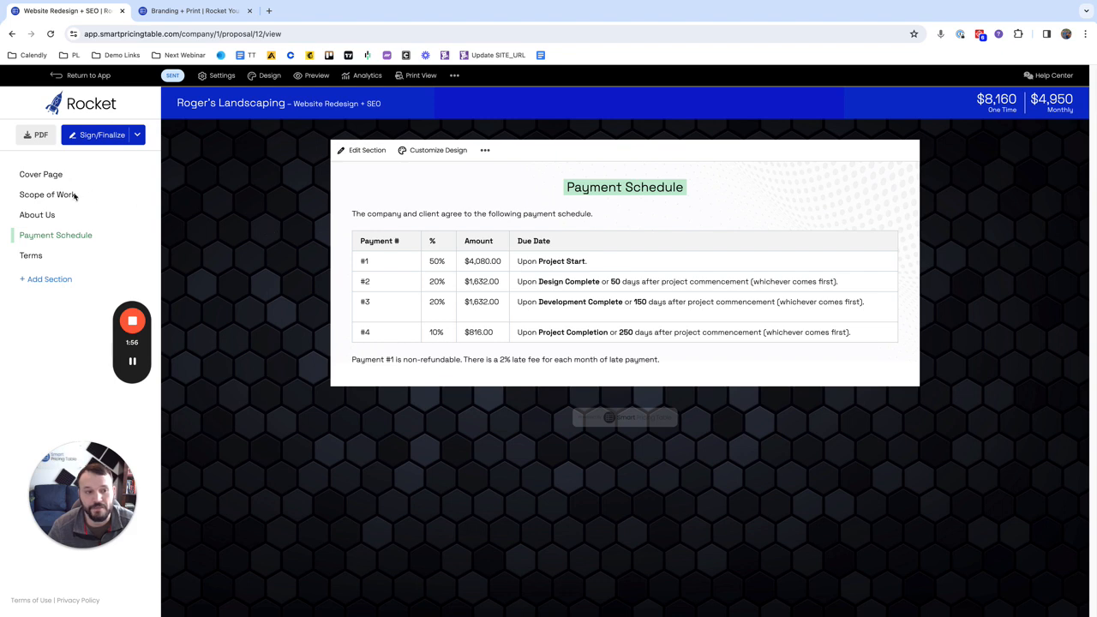
Step: Open the Payment Schedule section for editing and examine the parts of payment #1's proposal total shortcode
click(370, 151)
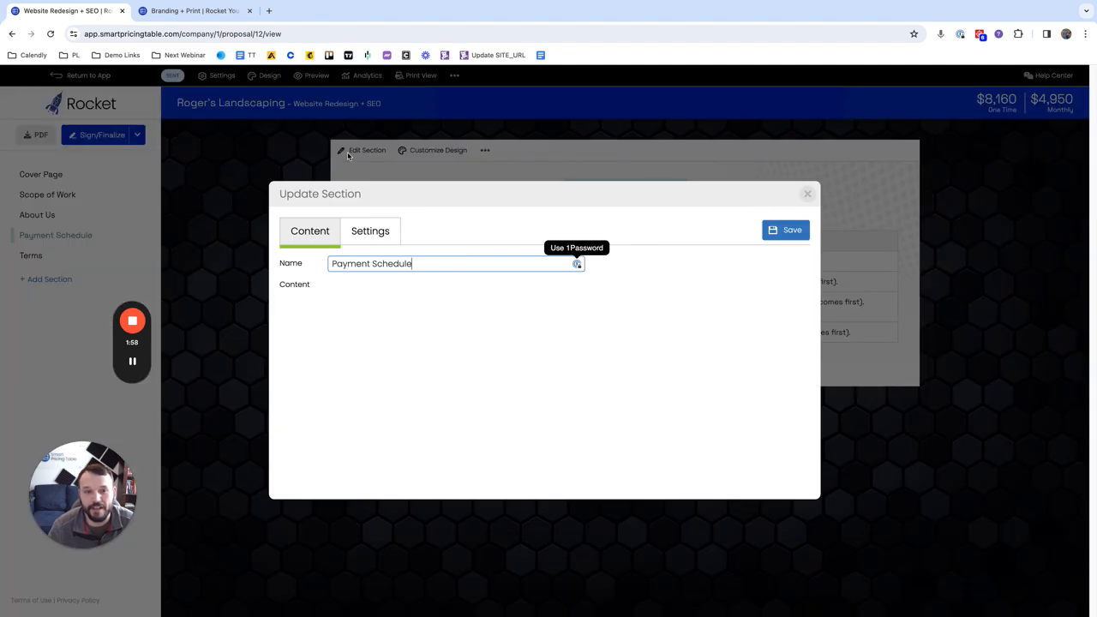
scroll(455, 355, down, 2)
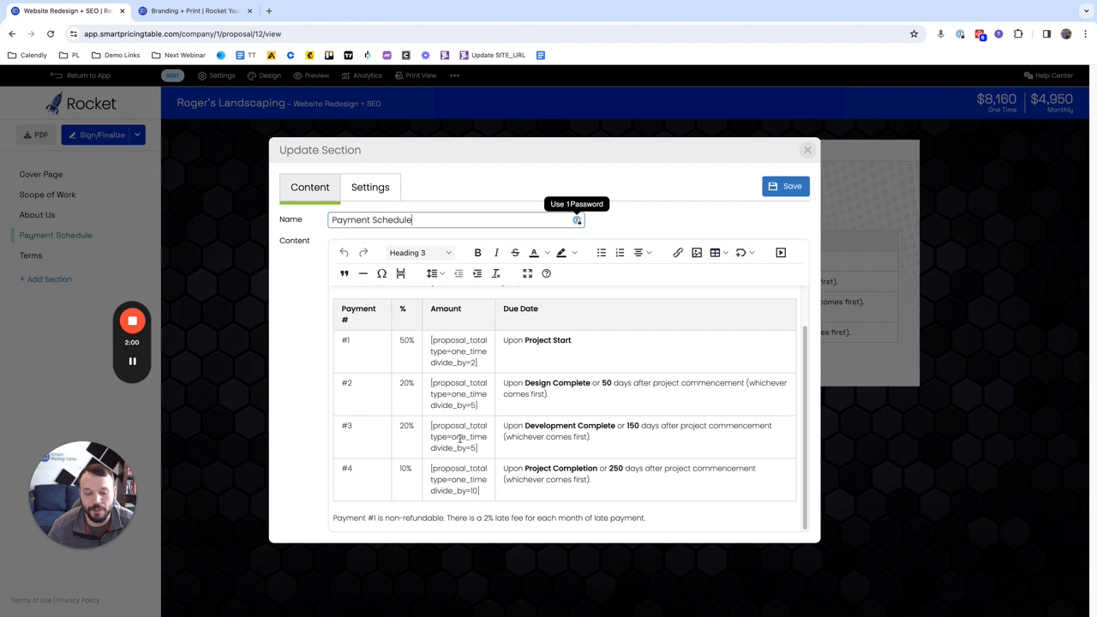
click(434, 339)
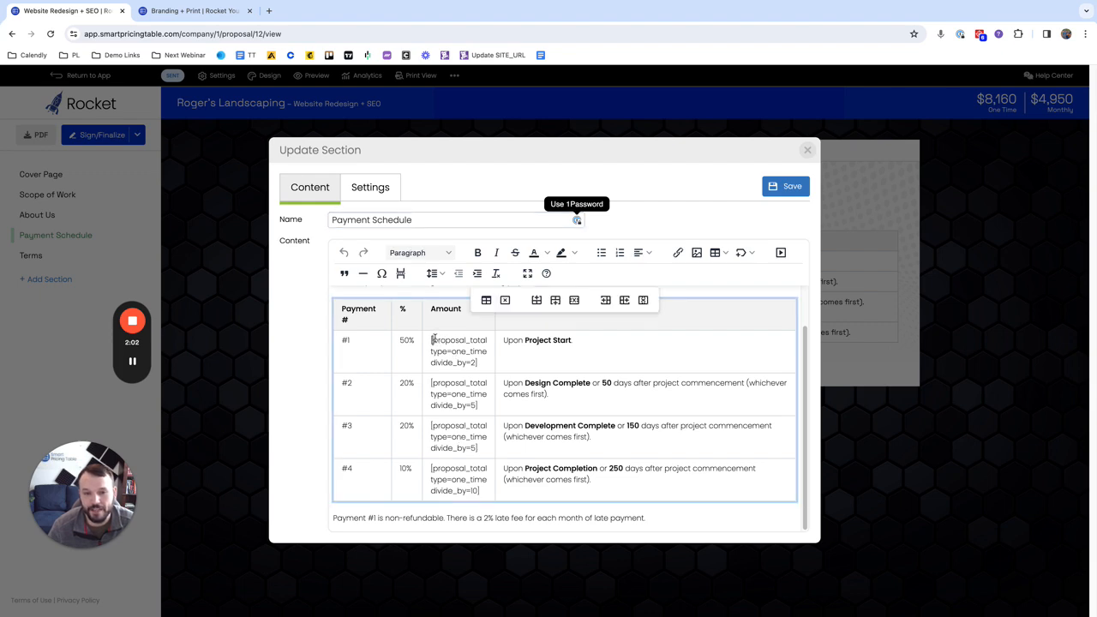
double_click(448, 340)
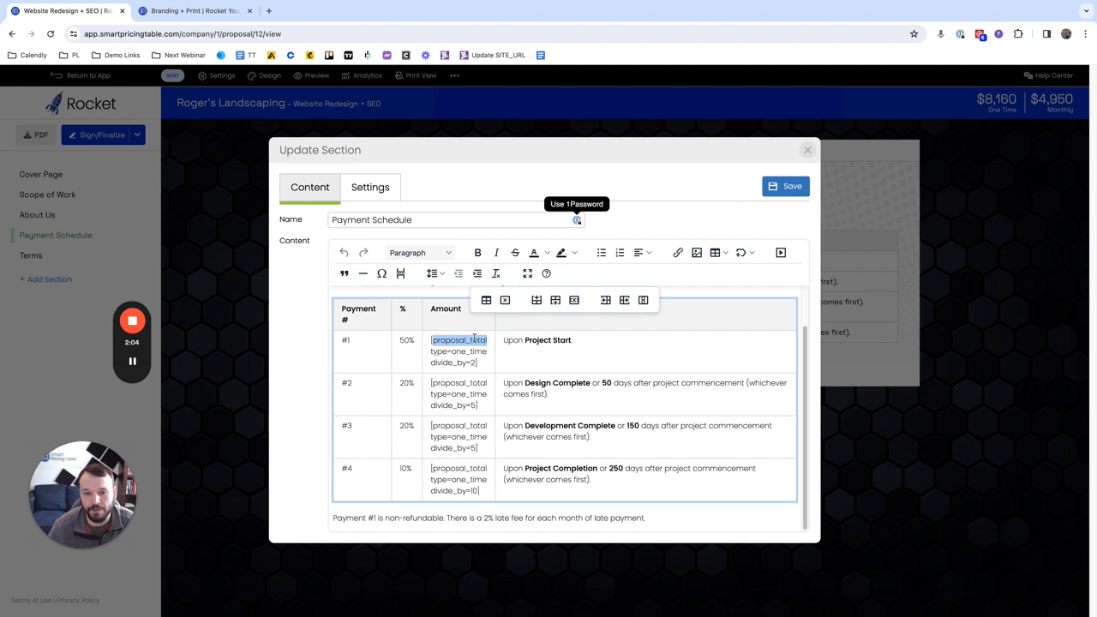
double_click(438, 351)
double_click(471, 351)
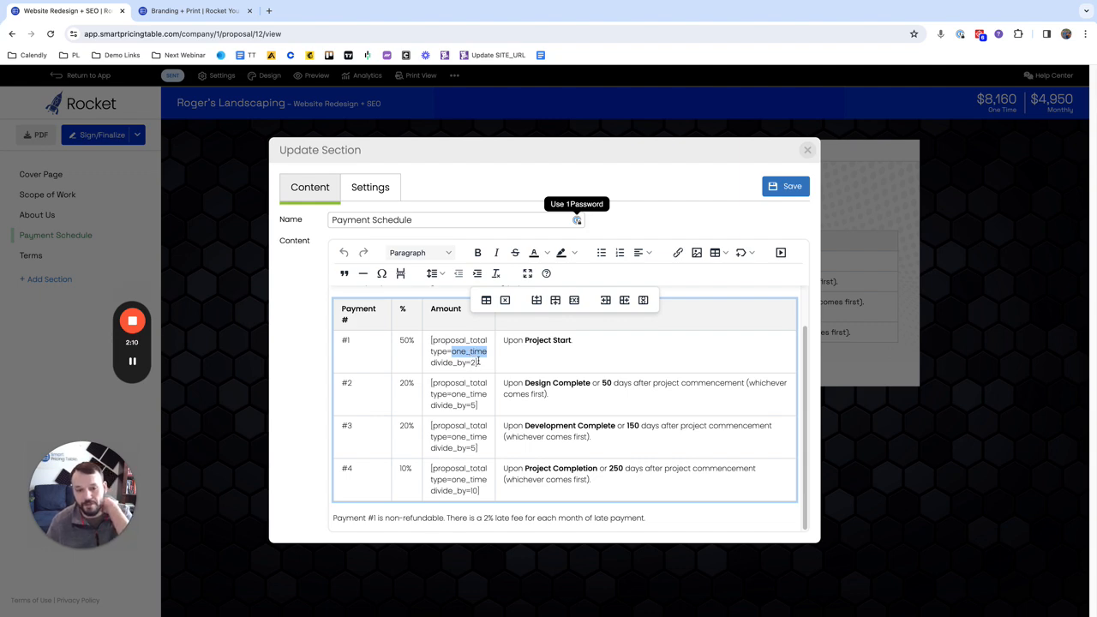
drag(476, 362, 435, 363)
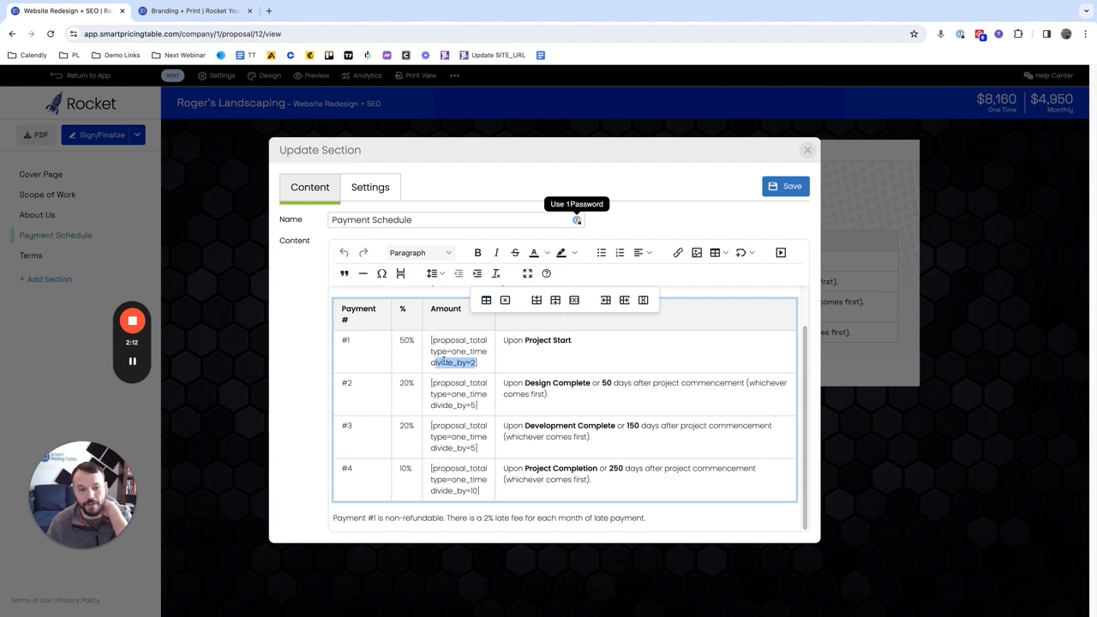
click(435, 362)
Step: Insert a dynamic One Time proposal total divided by 2 after "Project Start." in payment #1's due date
click(597, 342)
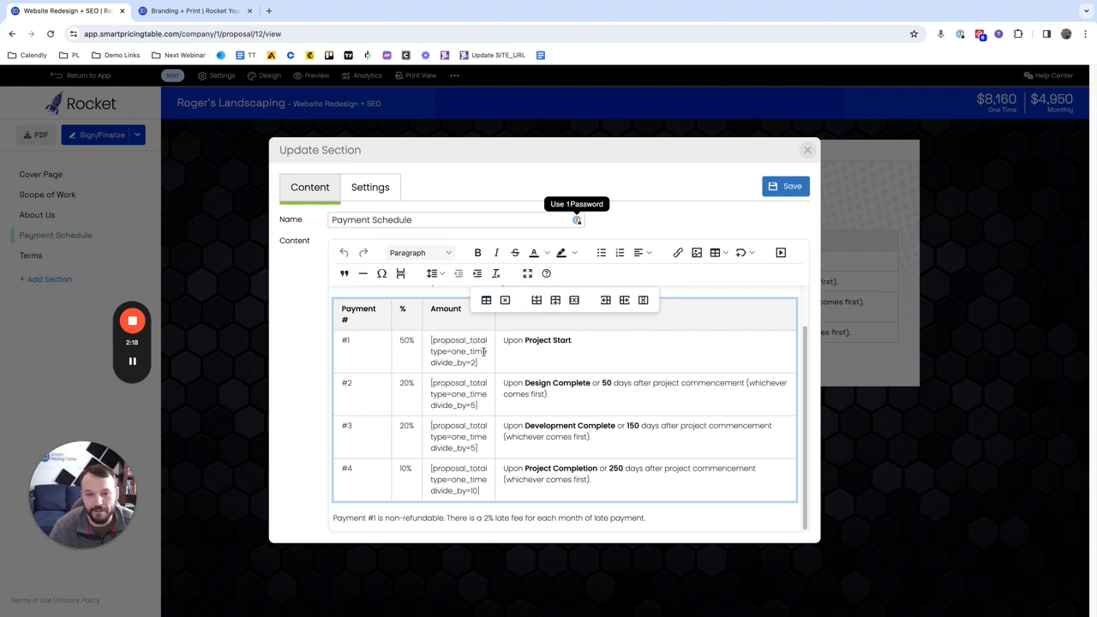
click(750, 252)
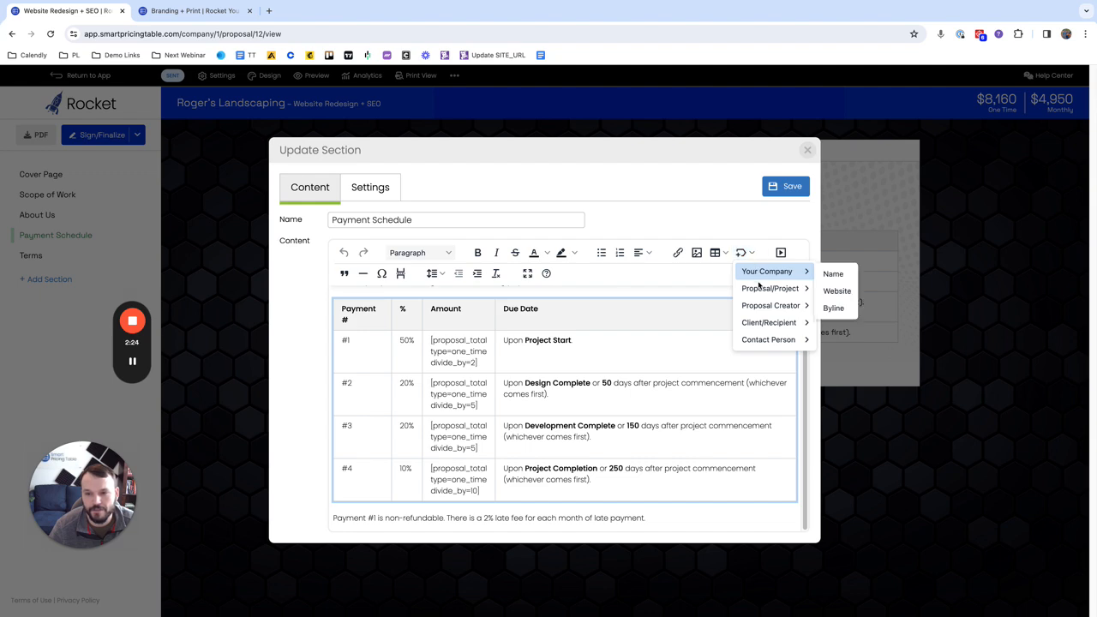
mouse_move(759, 291)
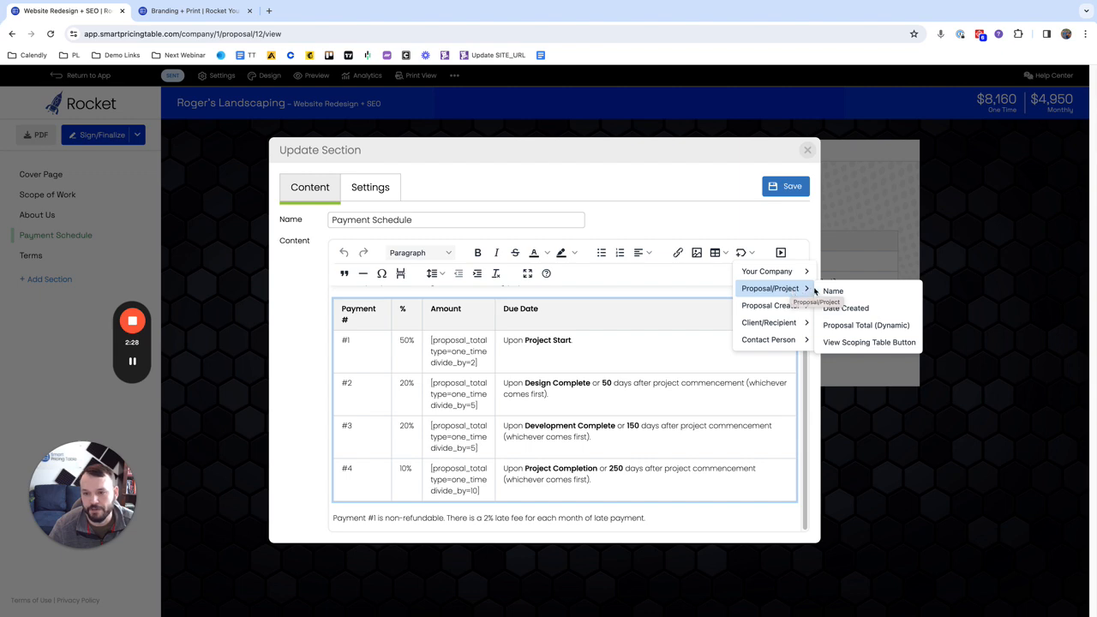
click(861, 330)
click(508, 328)
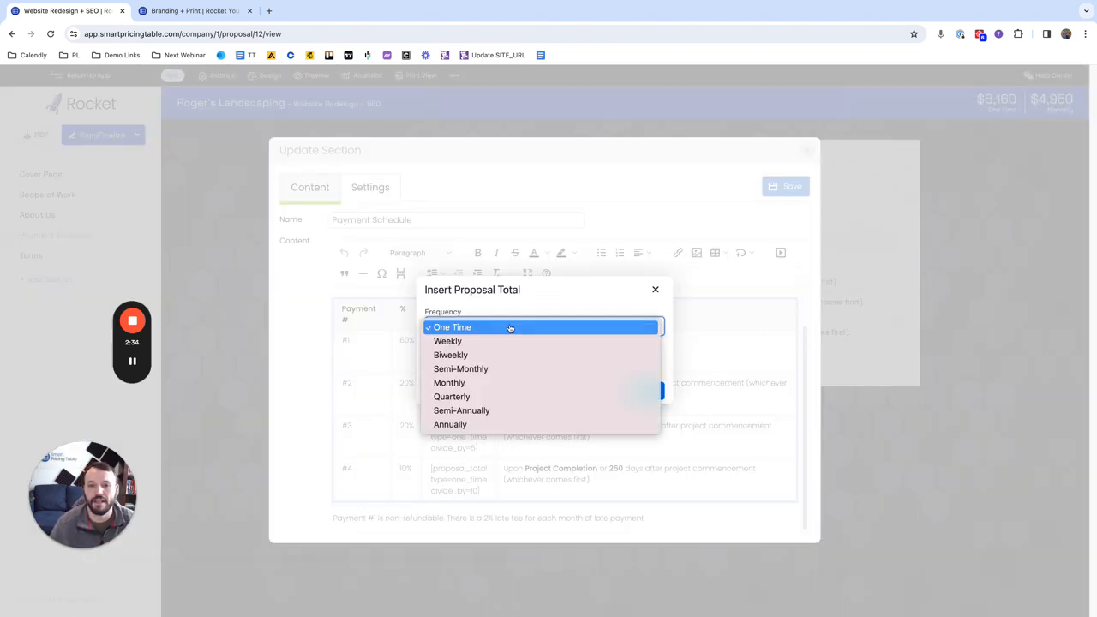
click(509, 328)
click(483, 358)
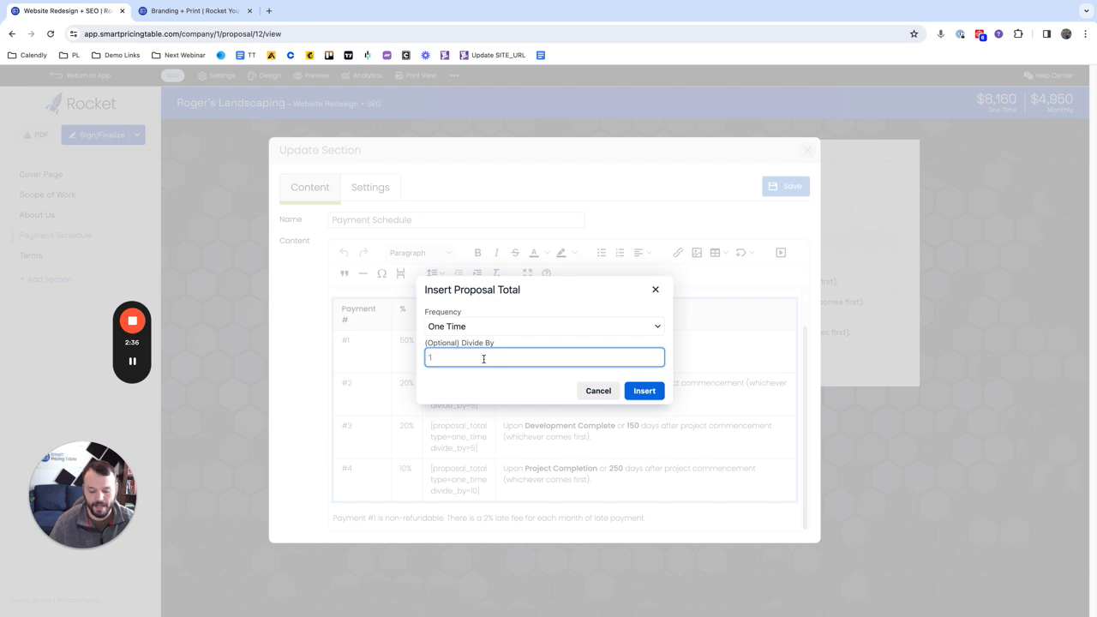
text(2)
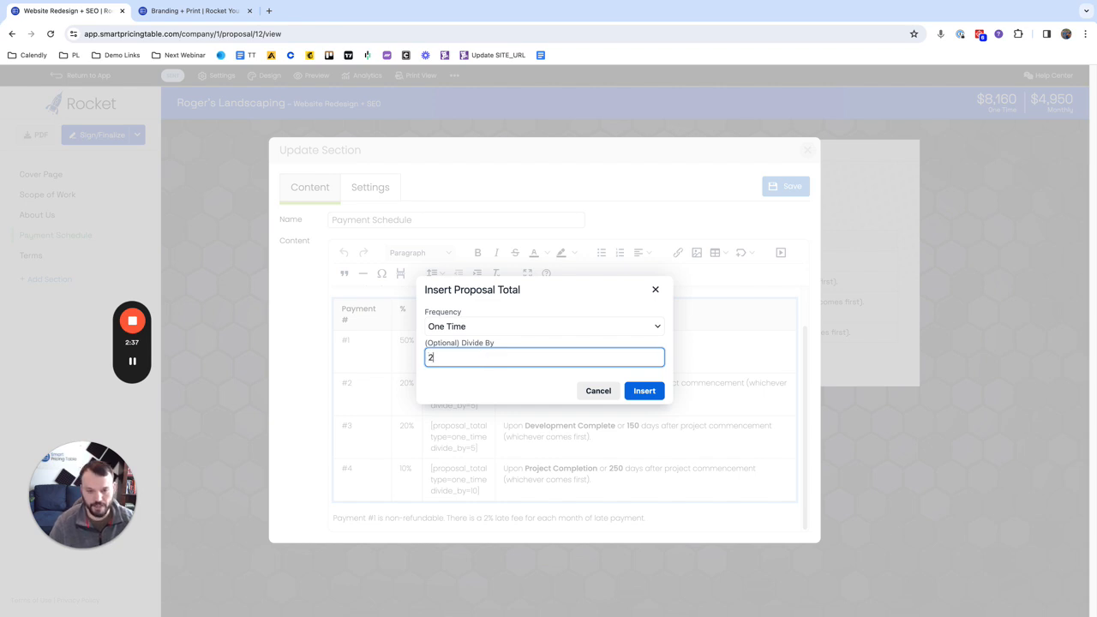
click(586, 324)
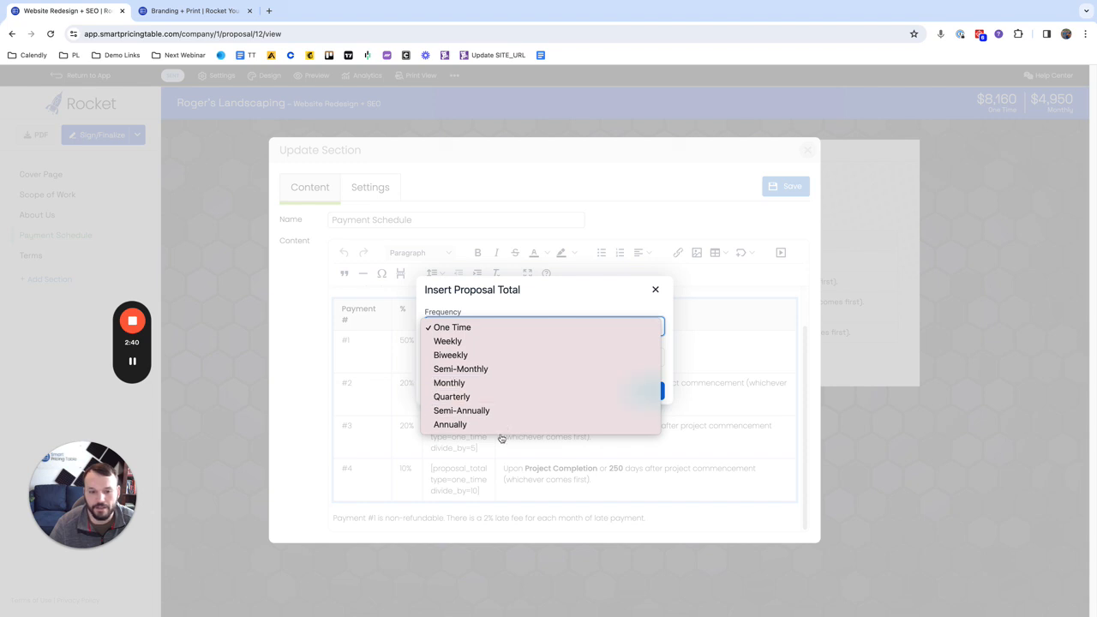
click(597, 311)
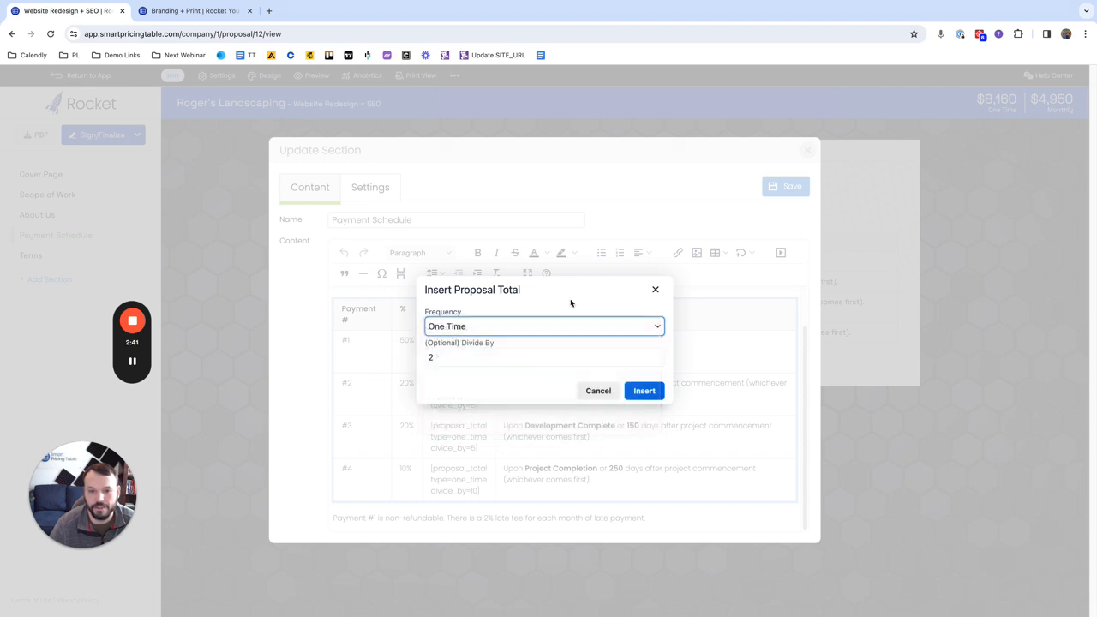
click(644, 391)
Step: Delete the proposal total shortcode from payment #1's due date and save the Payment Schedule section
drag(738, 342, 574, 340)
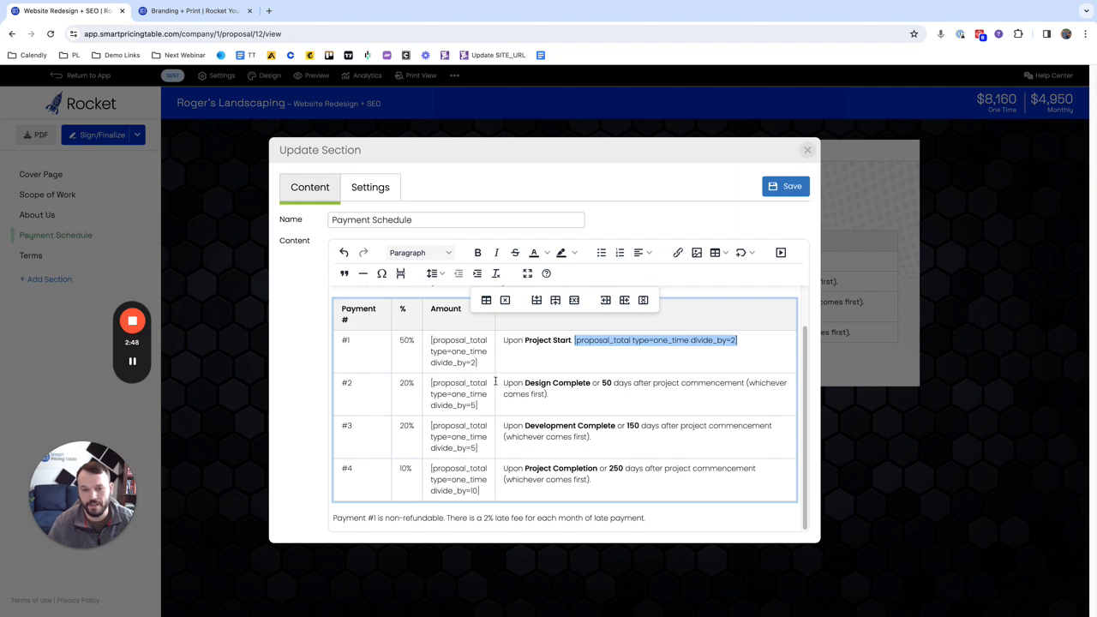
key(BackSpace)
drag(481, 363, 431, 340)
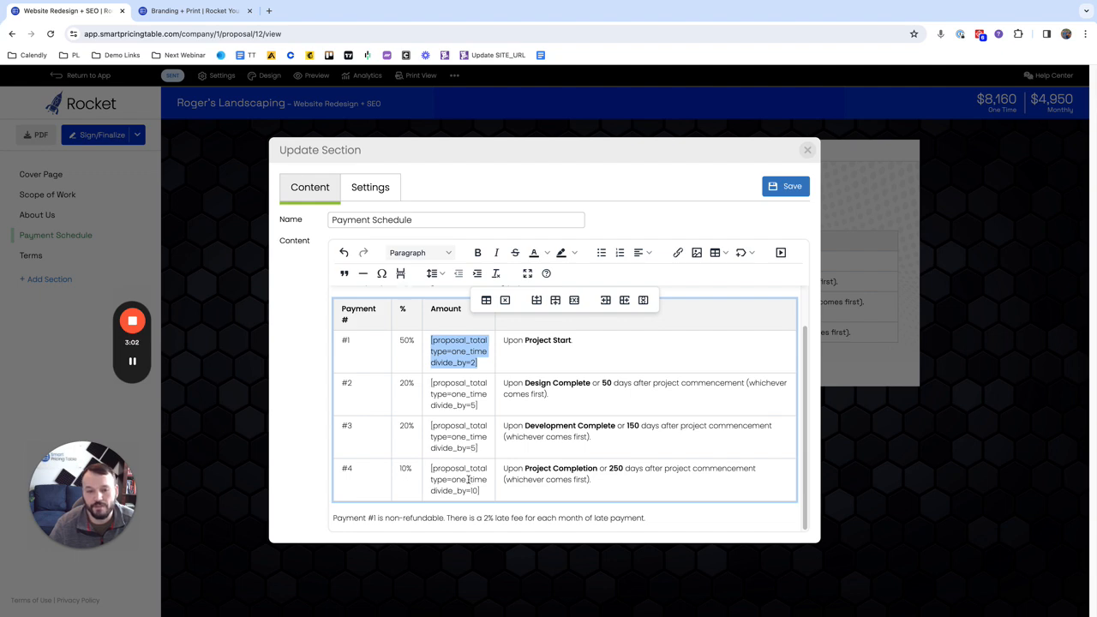
click(780, 190)
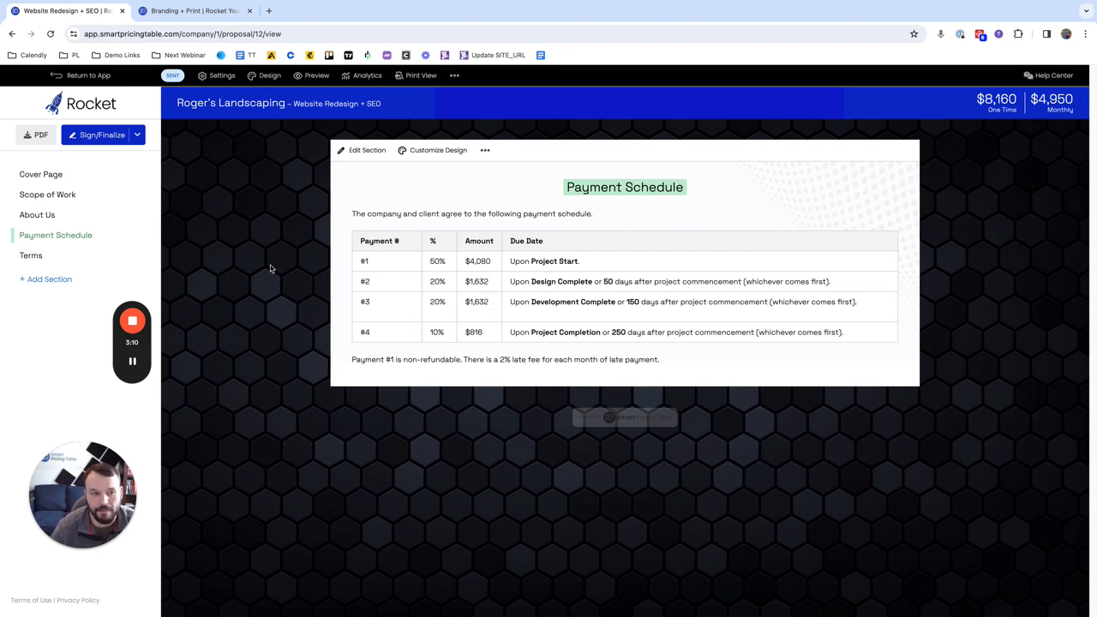
Step: Expand the 12-Month Financing item in the Scope of Work and examine its payment amount
click(64, 196)
scroll(378, 429, down, 5)
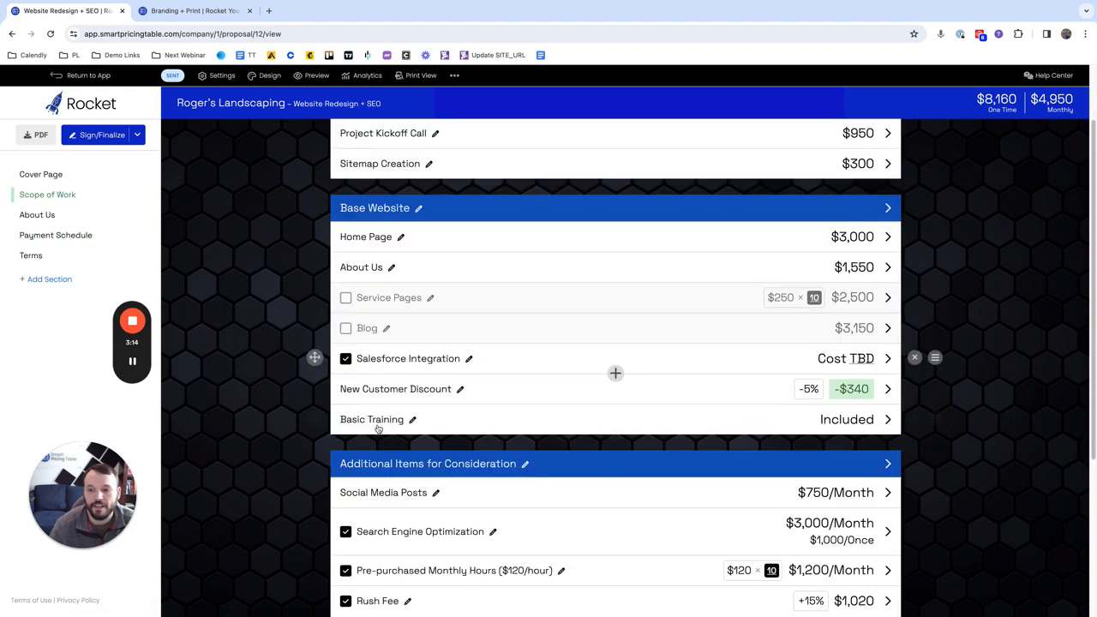
scroll(378, 429, down, 1)
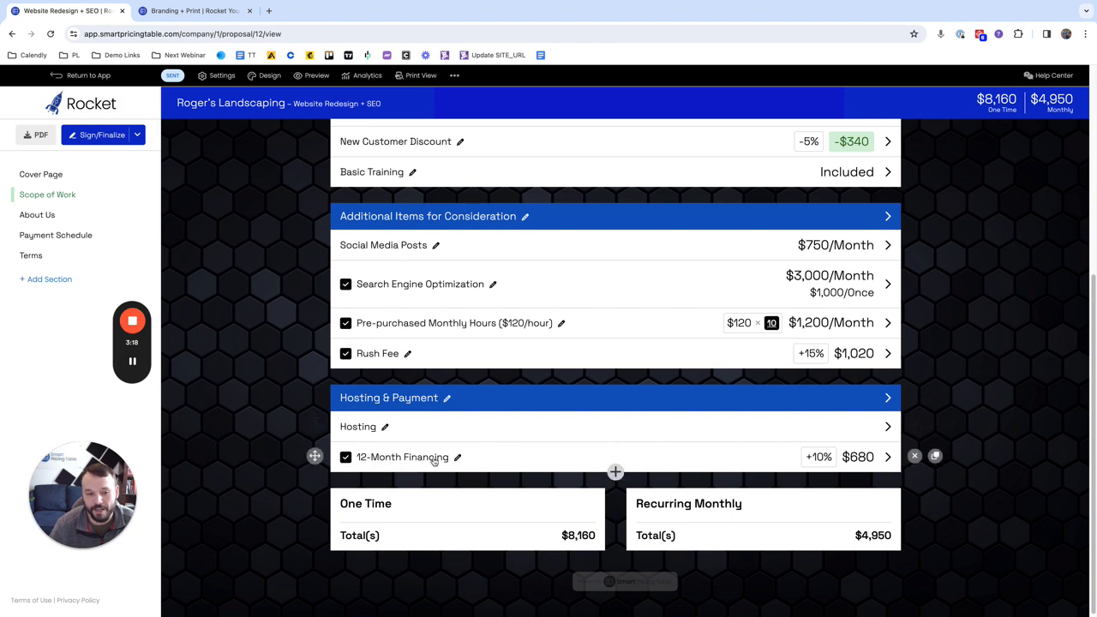
click(887, 457)
scroll(514, 480, down, 2)
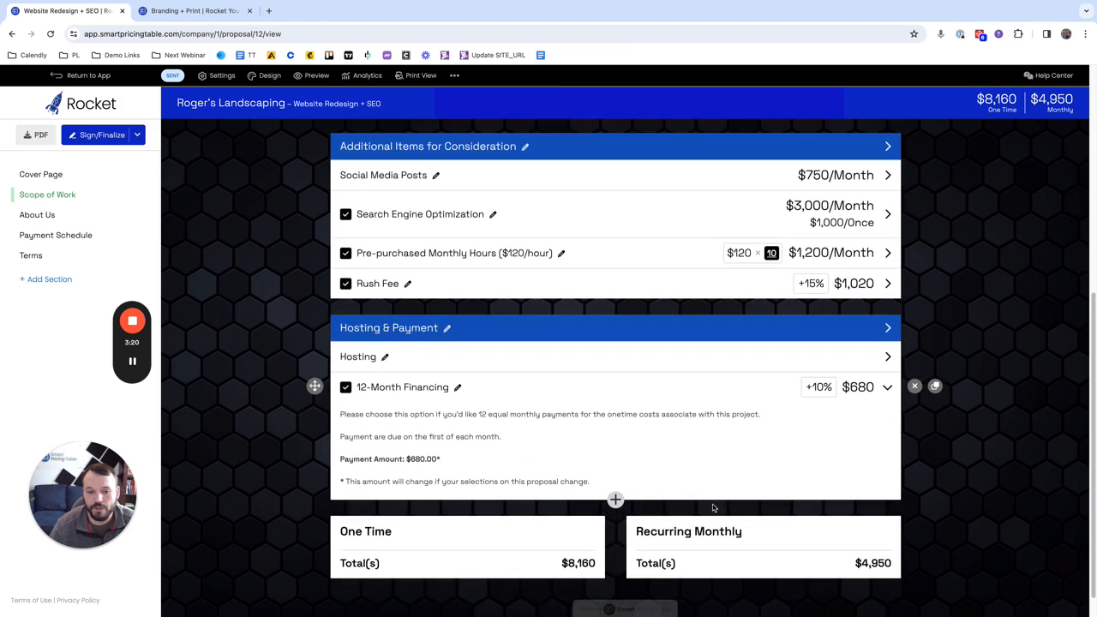
drag(343, 459, 443, 460)
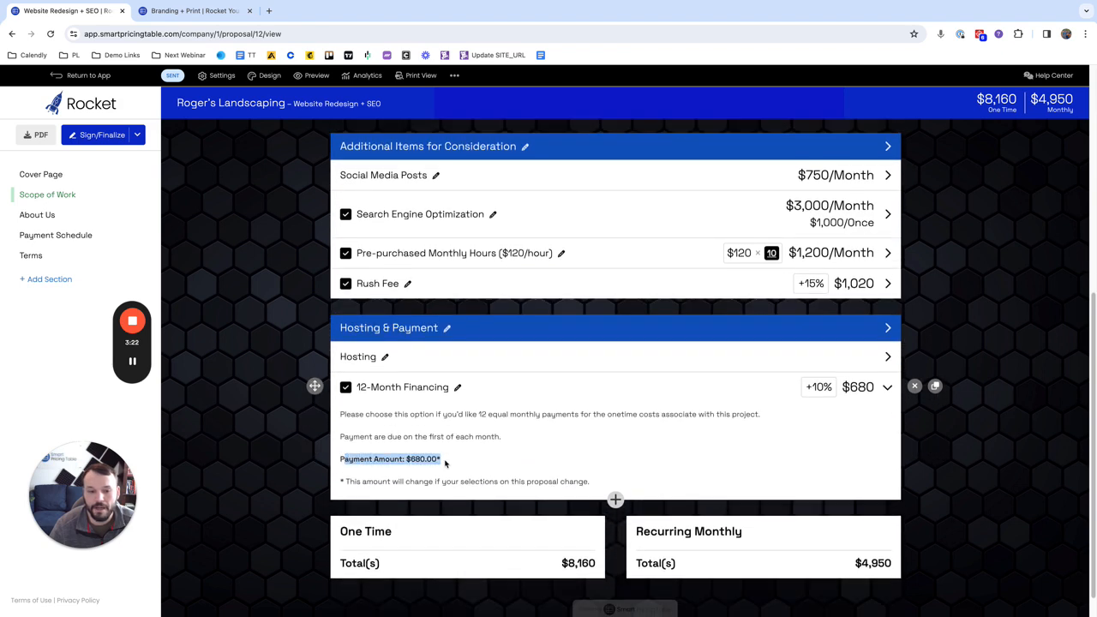
click(445, 460)
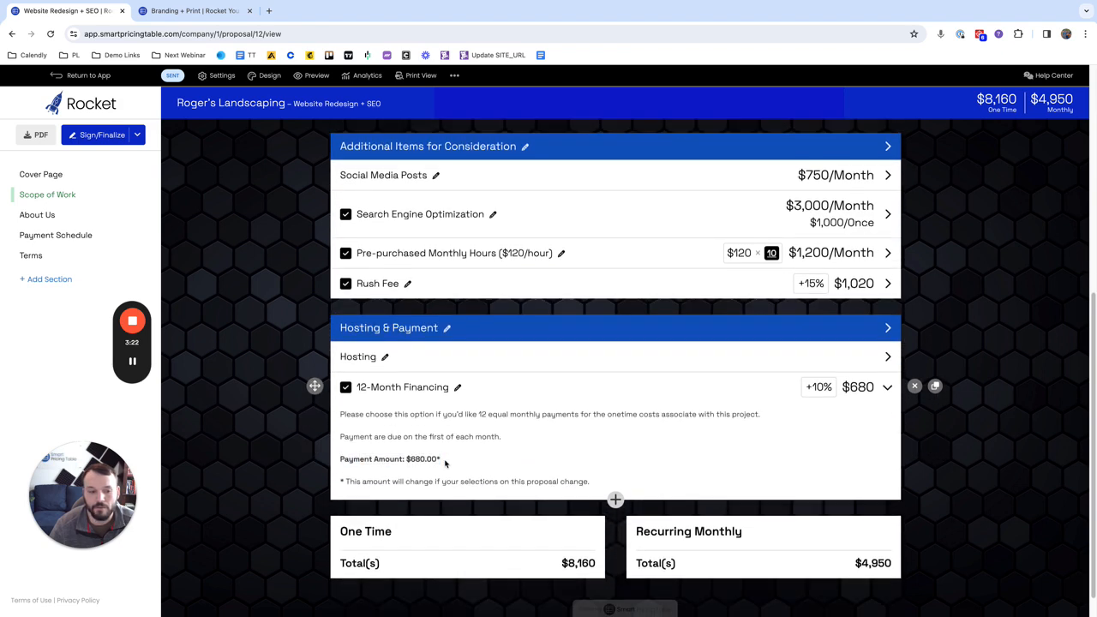
Step: Open the 12-Month Financing item for editing and add a "One Time Total:" line below the payment due sentence in its description
click(455, 387)
click(510, 352)
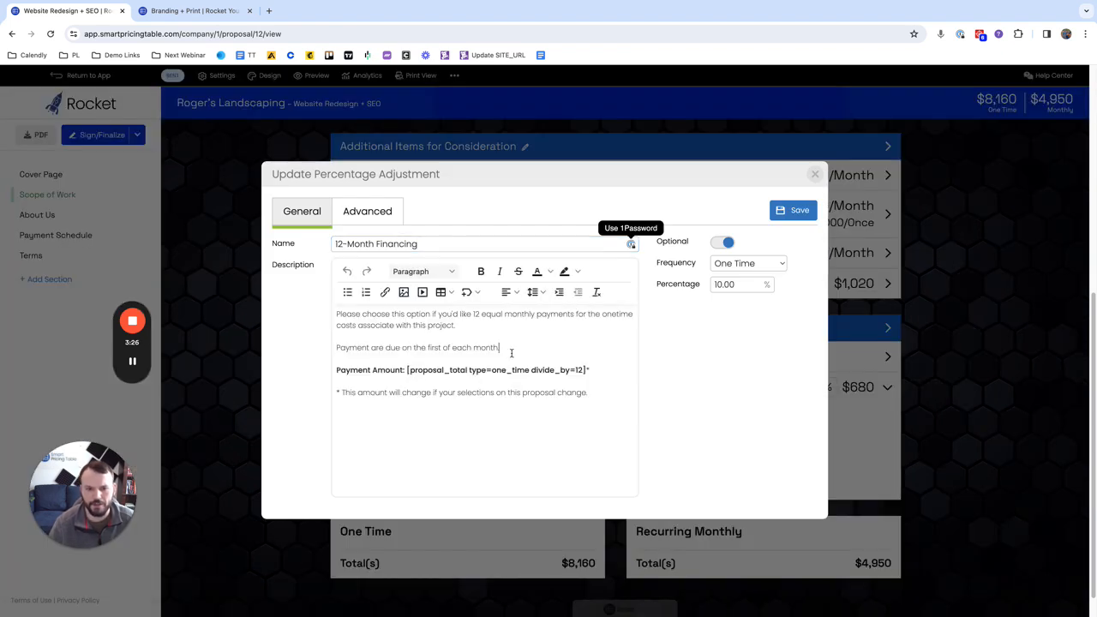
key(Return)
text(Ont)
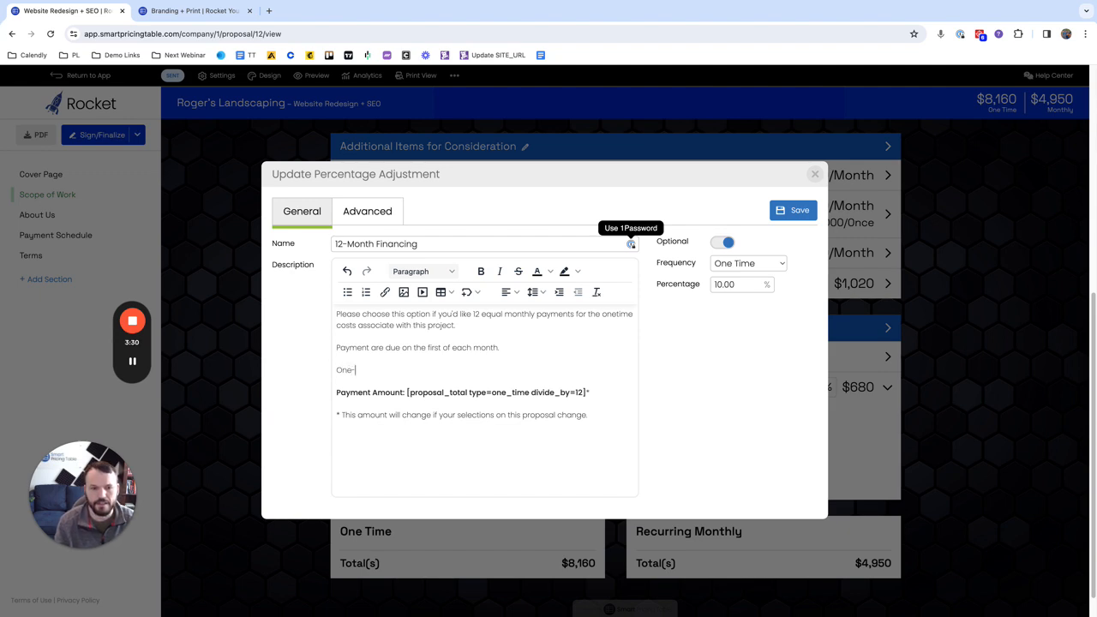
text( Time Tot)
text(al:)
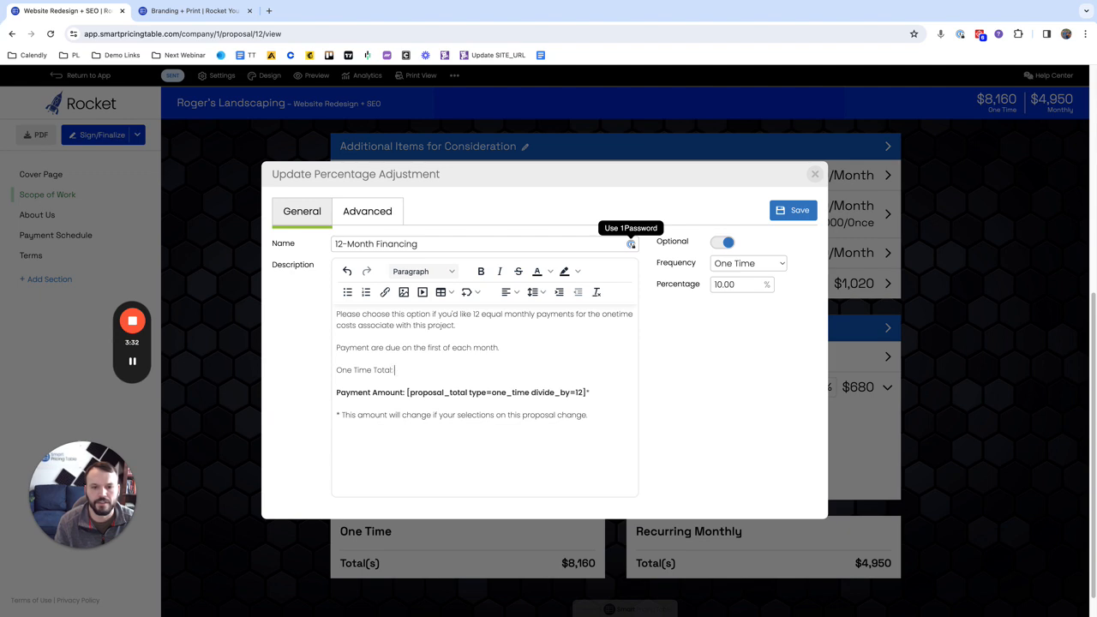
Step: Insert a dynamic proposal total with One Time frequency and no division after "One Time Total:" in the description
click(467, 292)
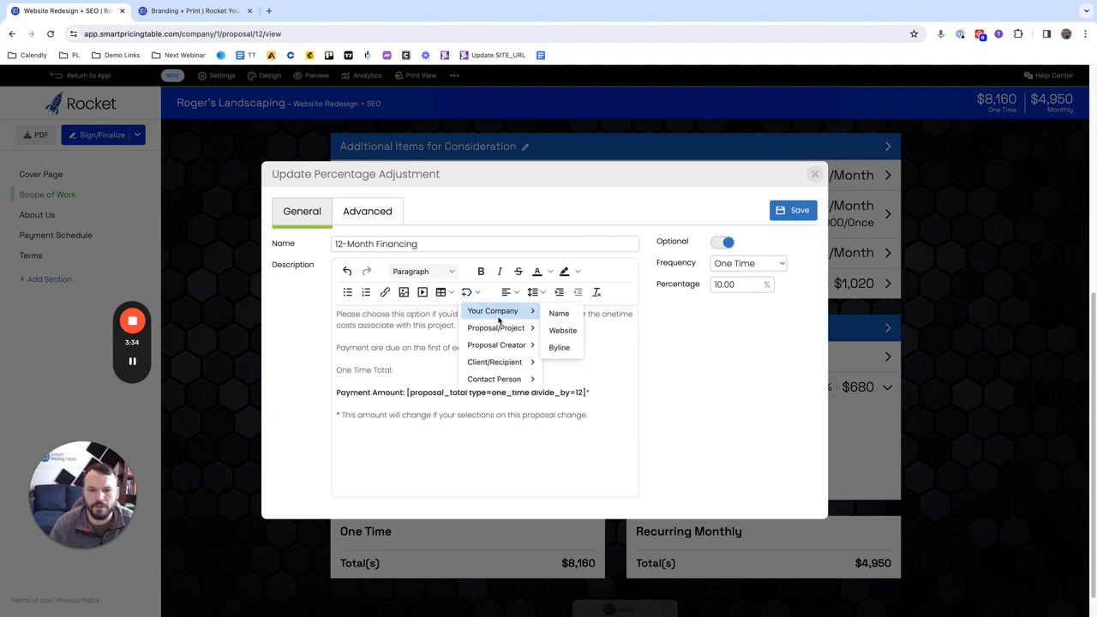
mouse_move(536, 330)
click(572, 365)
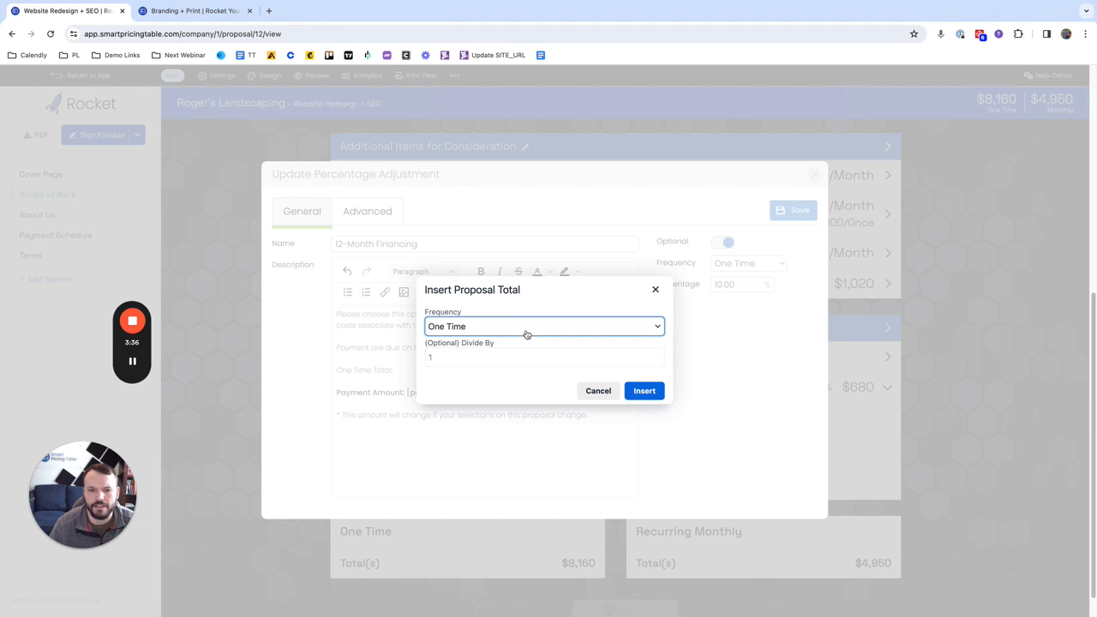
click(644, 391)
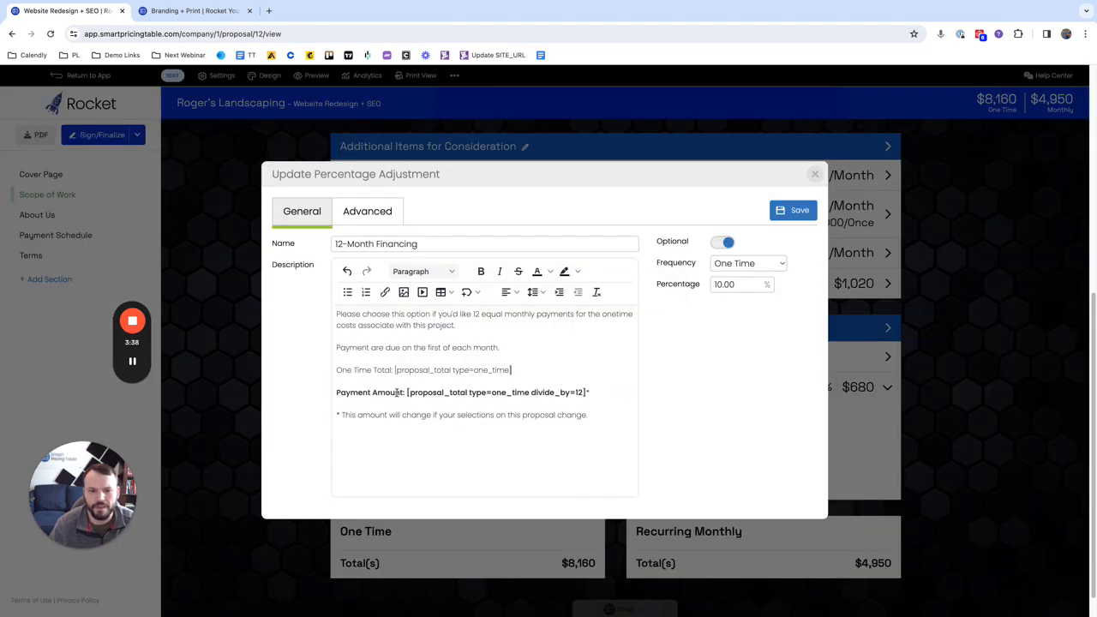
Step: Change the payment label to "Payment Amount (each month):" and save the 12-Month Financing item
click(337, 393)
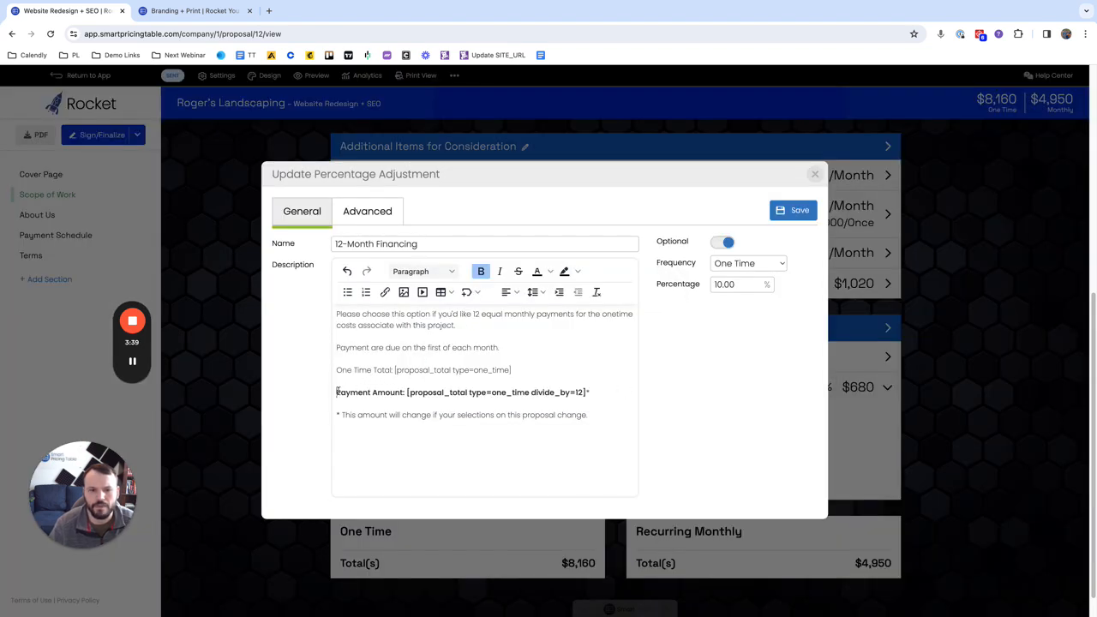
click(404, 393)
text((each month))
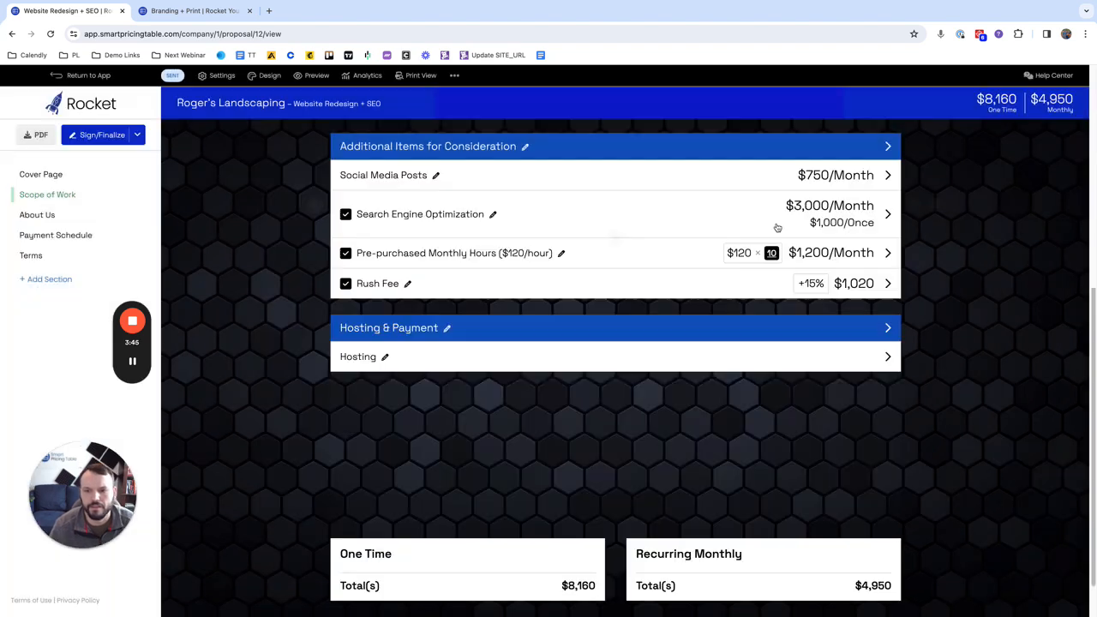
click(793, 210)
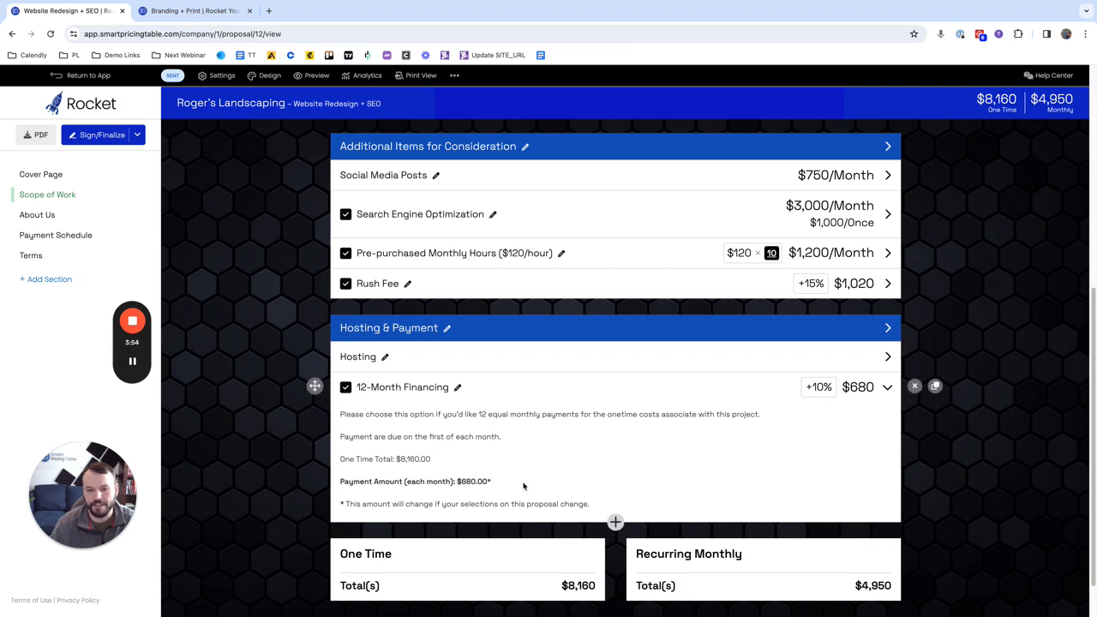
Step: Calculate 680*12 in Spotlight to check the monthly payment against the one-time total, then close it
key(super+space)
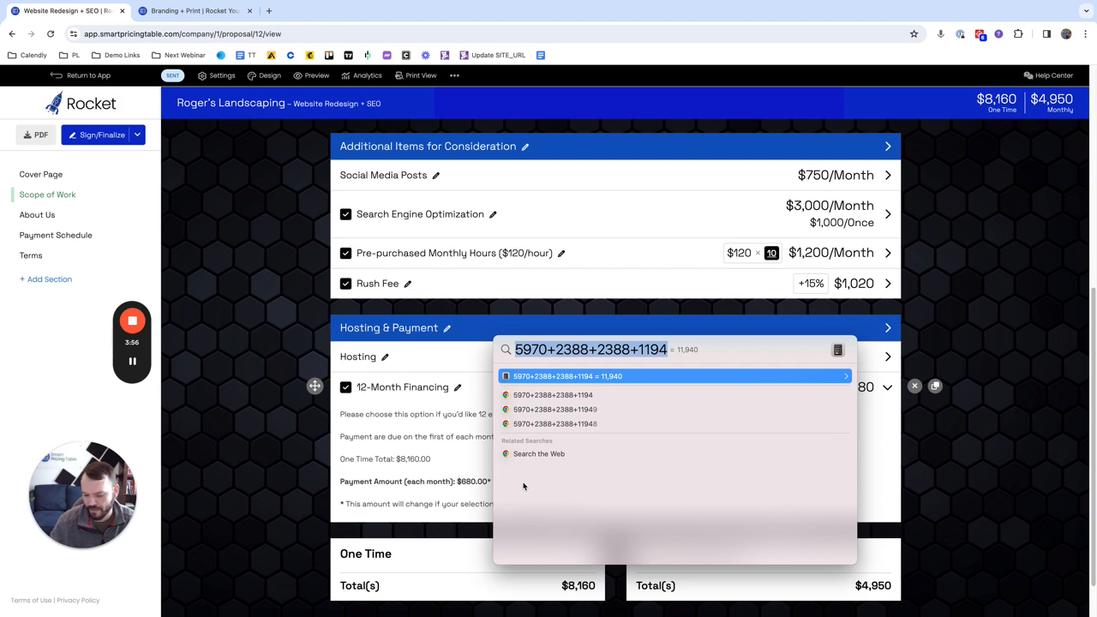
click(980, 430)
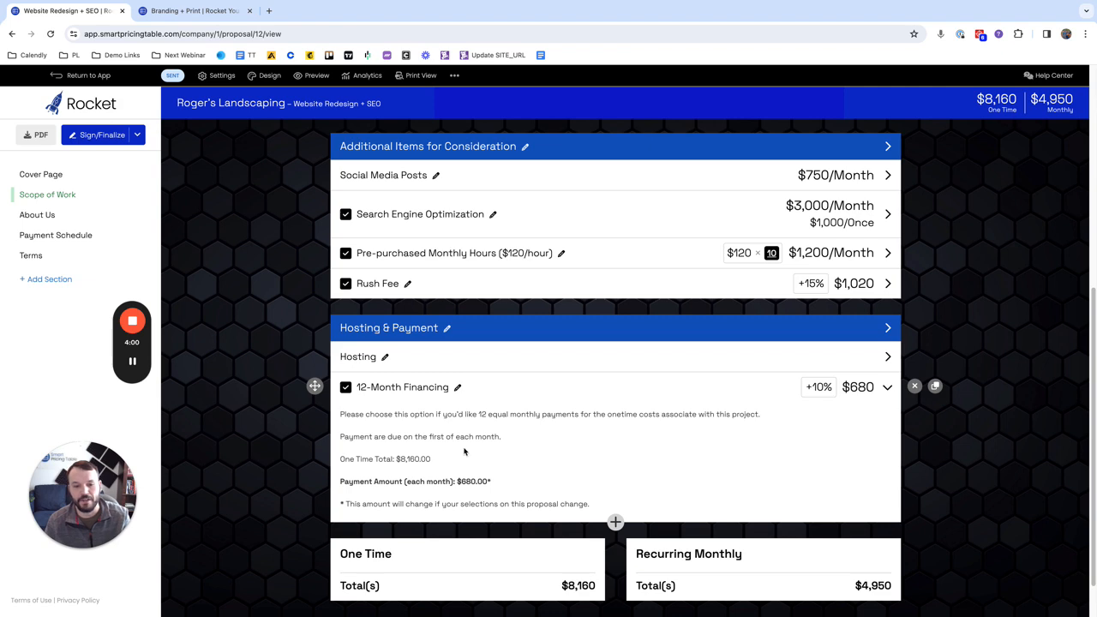
key(super+space)
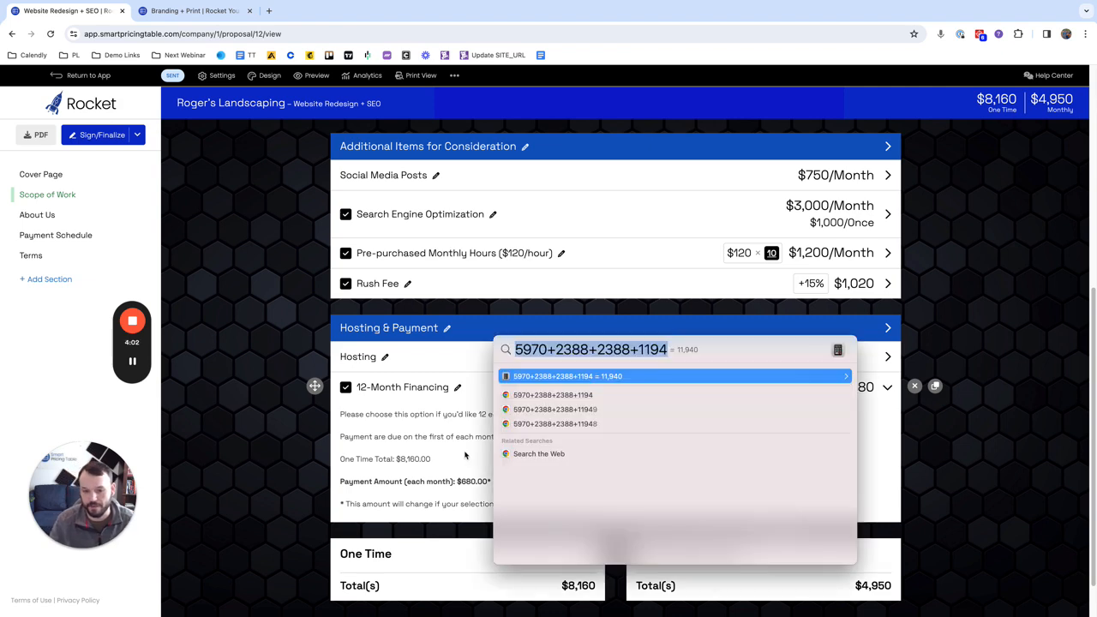
text(680*12)
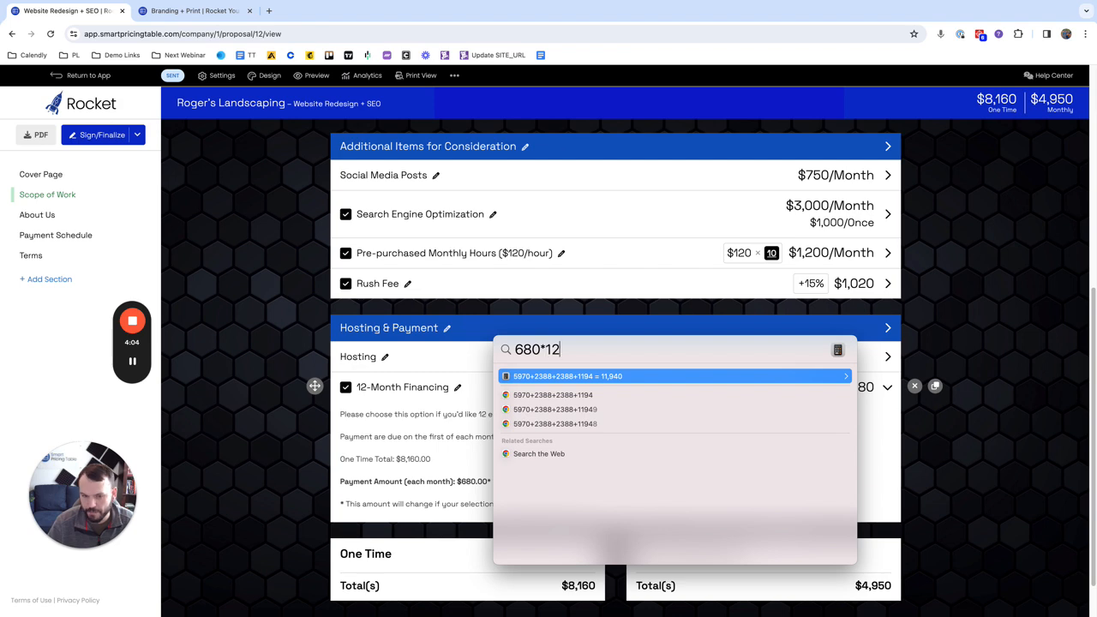
click(281, 423)
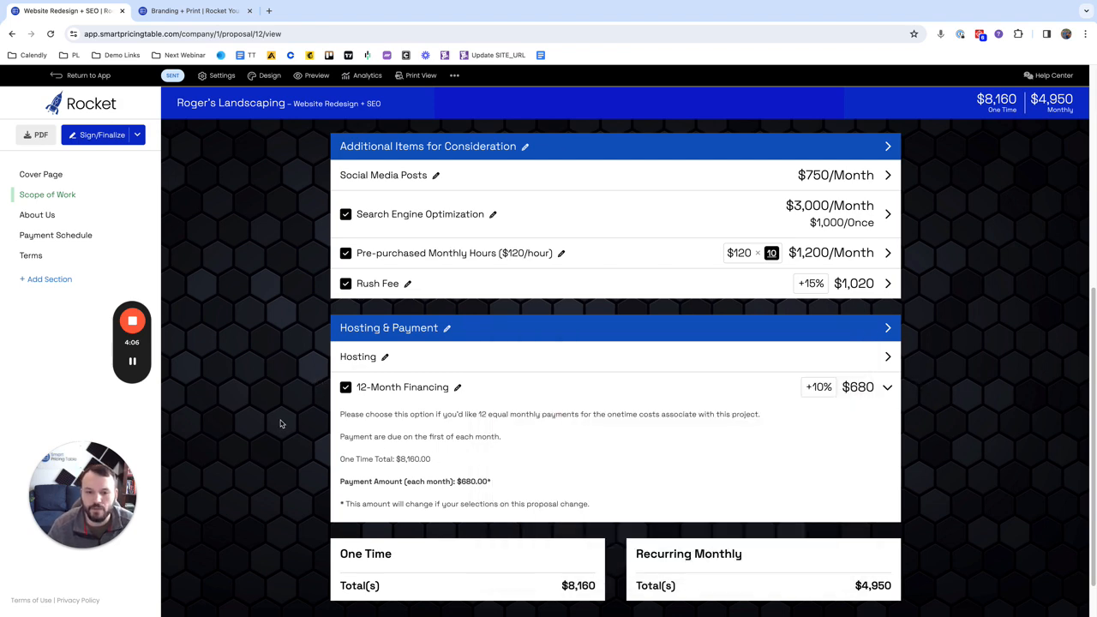
Step: Select the optional Blog item in the Scope of Work and check the amounts in the 12-Month Financing description
scroll(281, 424, up, 1)
scroll(287, 411, up, 1)
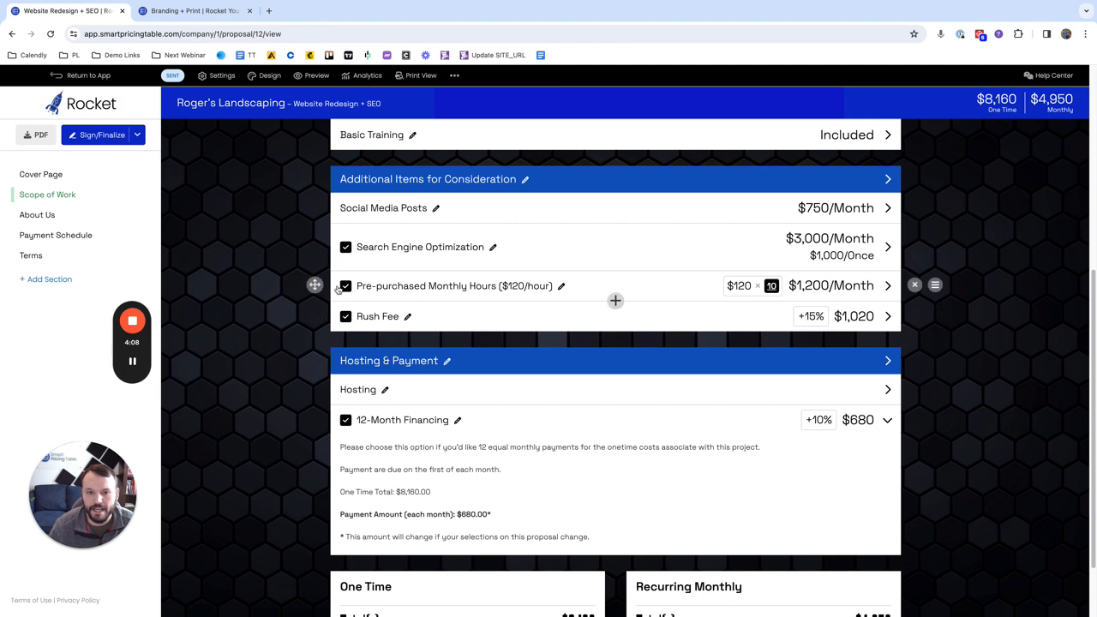
scroll(344, 307, up, 3)
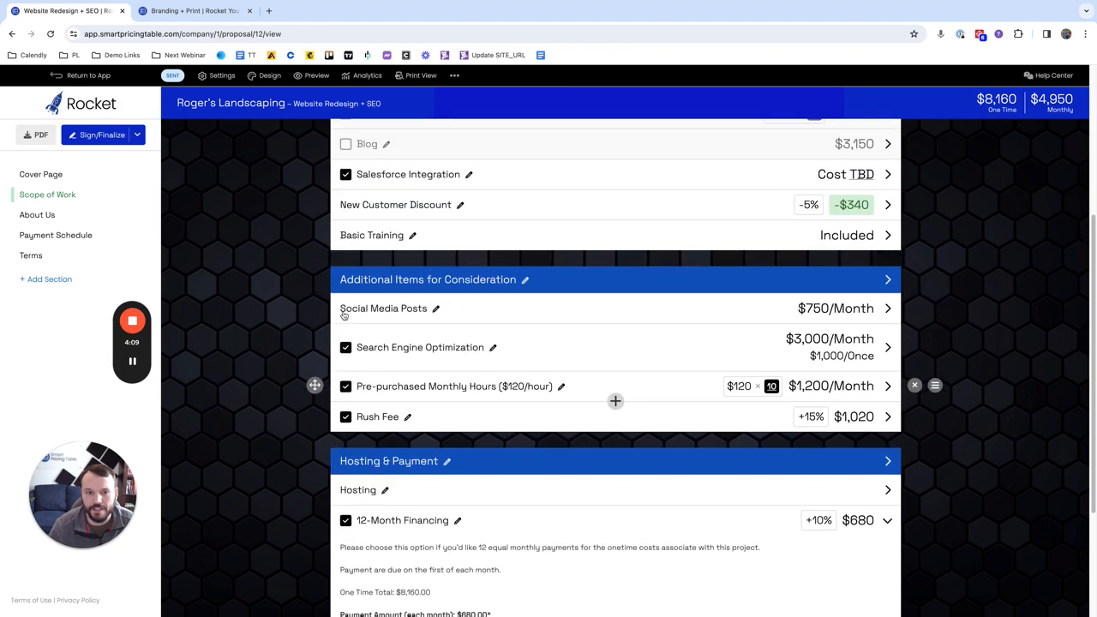
click(345, 144)
scroll(386, 446, down, 2)
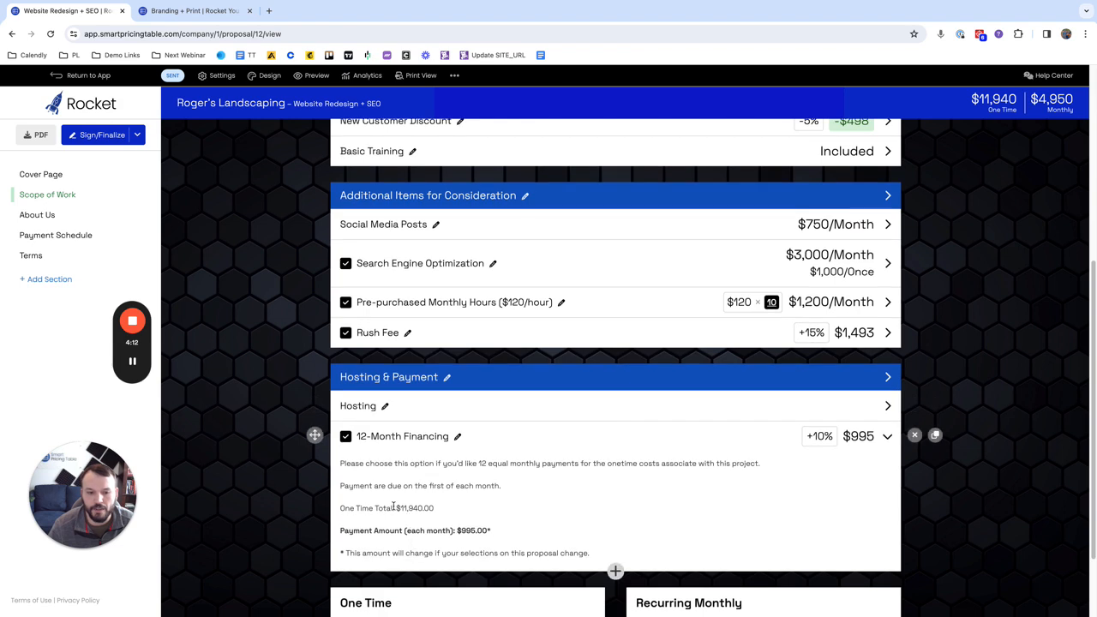